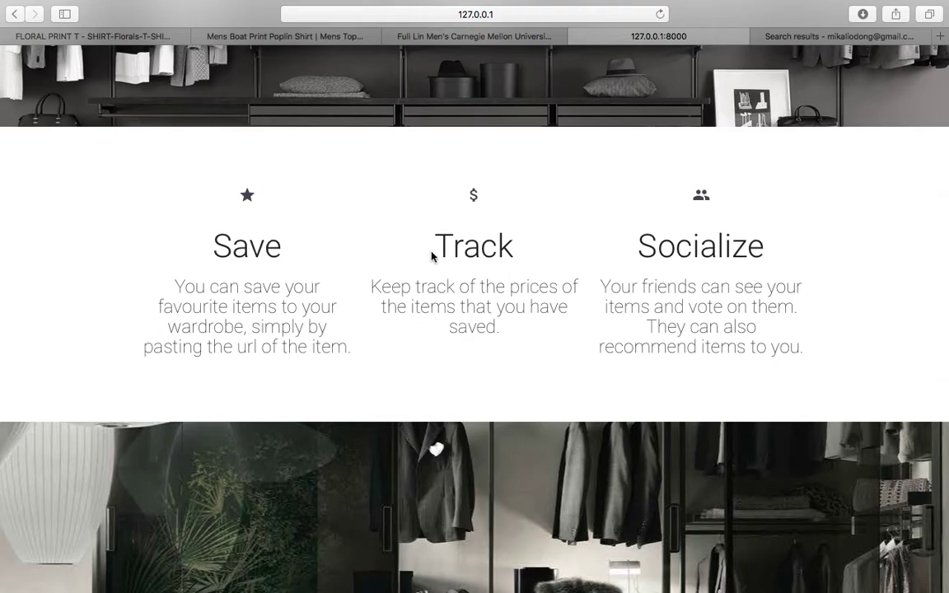
Scroll to the landing page footer and choose Get Started to reach sign-in.
{"action": "scroll", "coordinate": [431, 257], "scroll_direction": "down", "scroll_amount": 5}
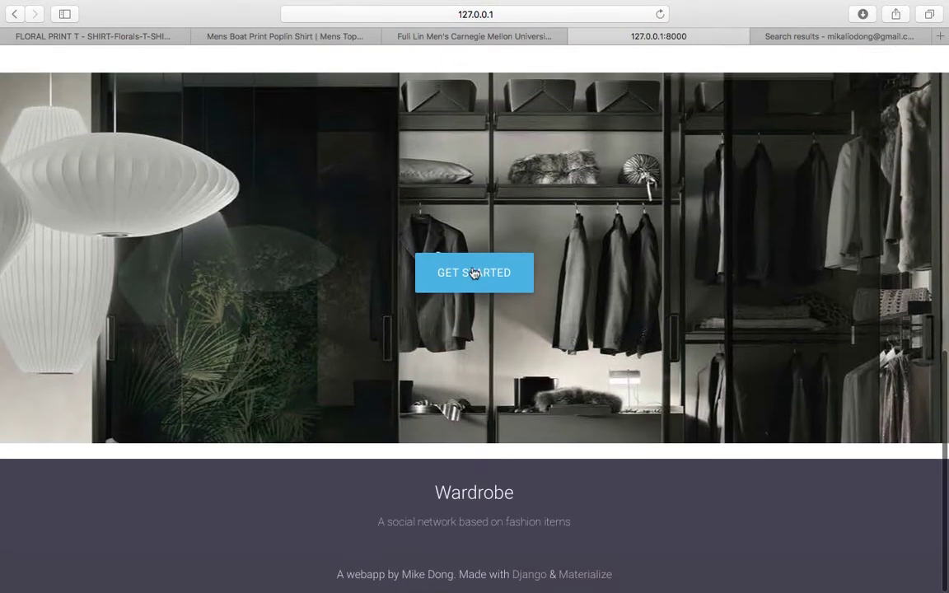
{"action": "left_click", "coordinate": [480, 271]}
Register a new account with a username, e-mail address and matching password.
{"action": "left_click", "coordinate": [917, 70]}
{"action": "type", "text": "koz"}
{"action": "key", "text": "Tab"}
{"action": "key", "text": "Tab"}
{"action": "type", "text": "a"}
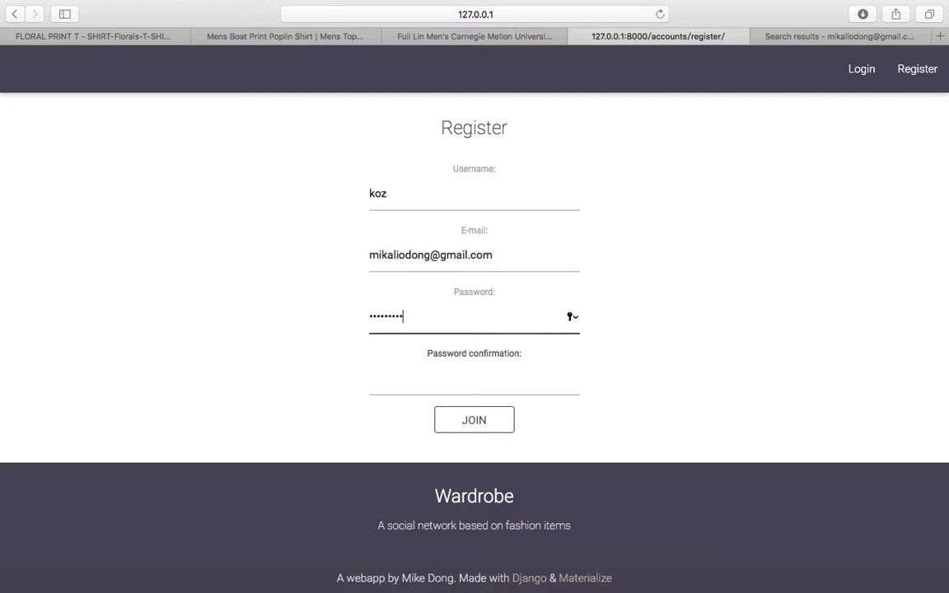
{"action": "key", "text": "Tab"}
{"action": "type", "text": "aaaaaaaaa"}
{"action": "key", "text": "Return"}
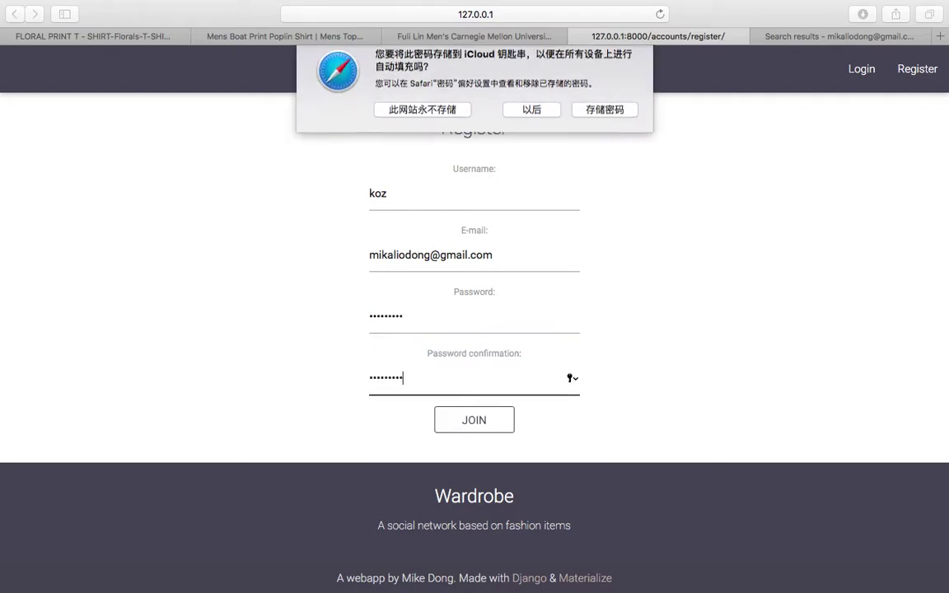
{"action": "left_click", "coordinate": [536, 120]}
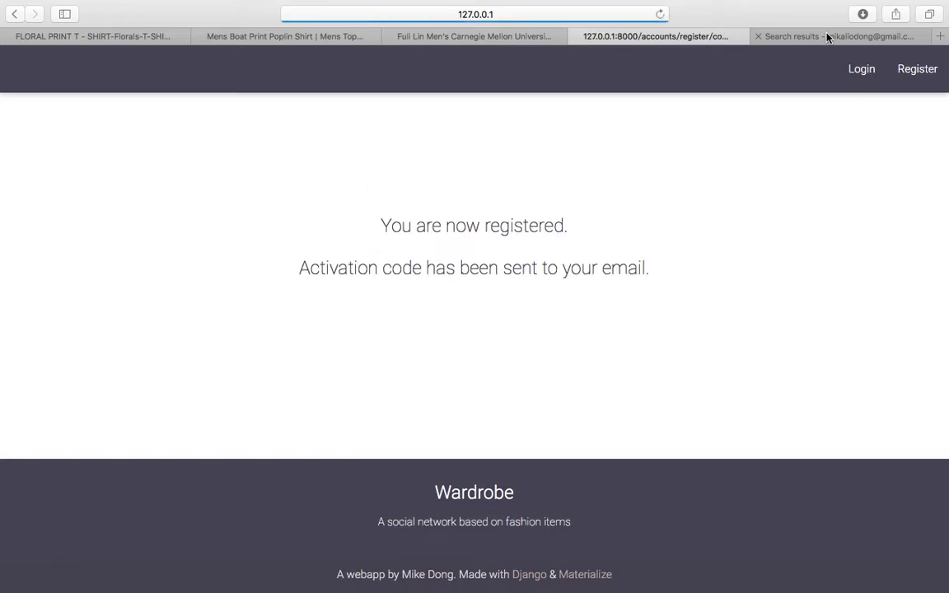
Find the Wardrobe registration e-mail in Gmail and follow its activation link.
{"action": "left_click", "coordinate": [798, 37]}
{"action": "left_click", "coordinate": [576, 14]}
{"action": "key", "text": "Return"}
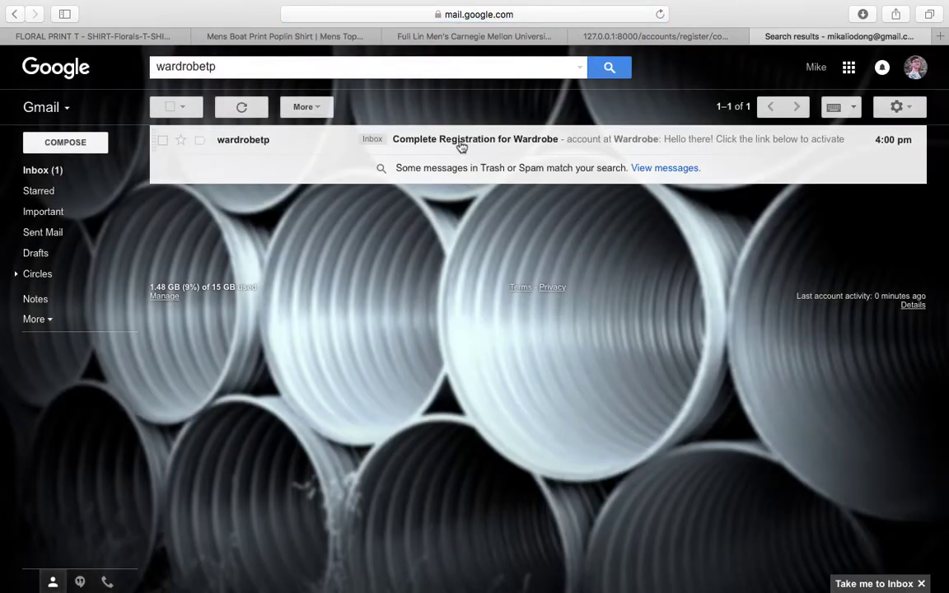
{"action": "left_click", "coordinate": [462, 146]}
{"action": "left_click", "coordinate": [386, 271]}
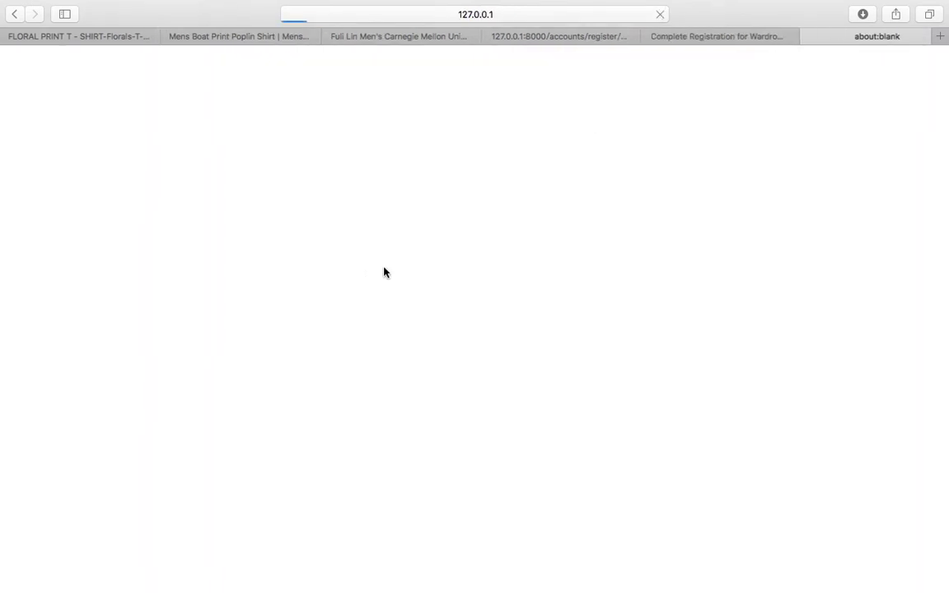
{"action": "left_click", "coordinate": [474, 36]}
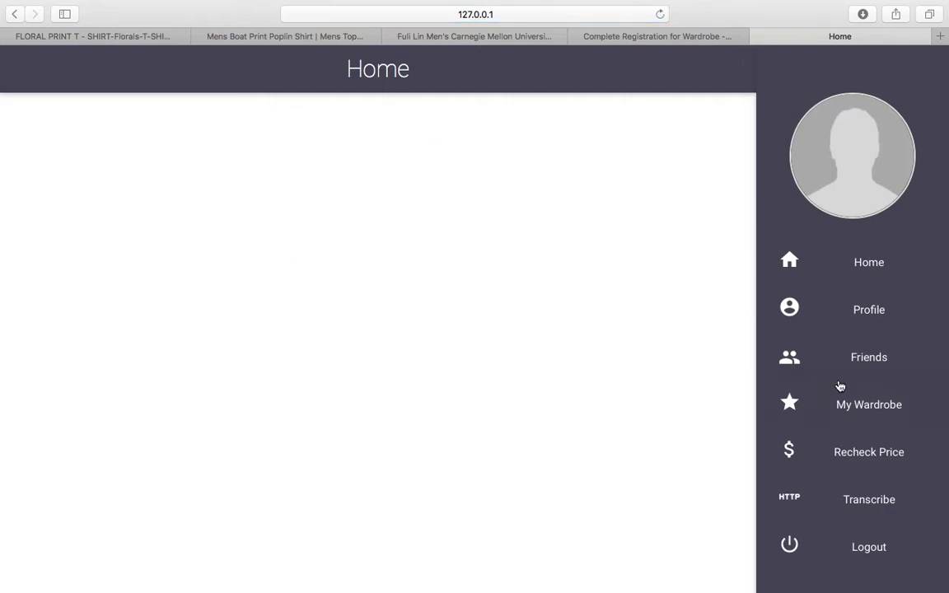
Upload the koz picture as the profile avatar on the Profile page, then go to Transcribe.
{"action": "left_click", "coordinate": [856, 311]}
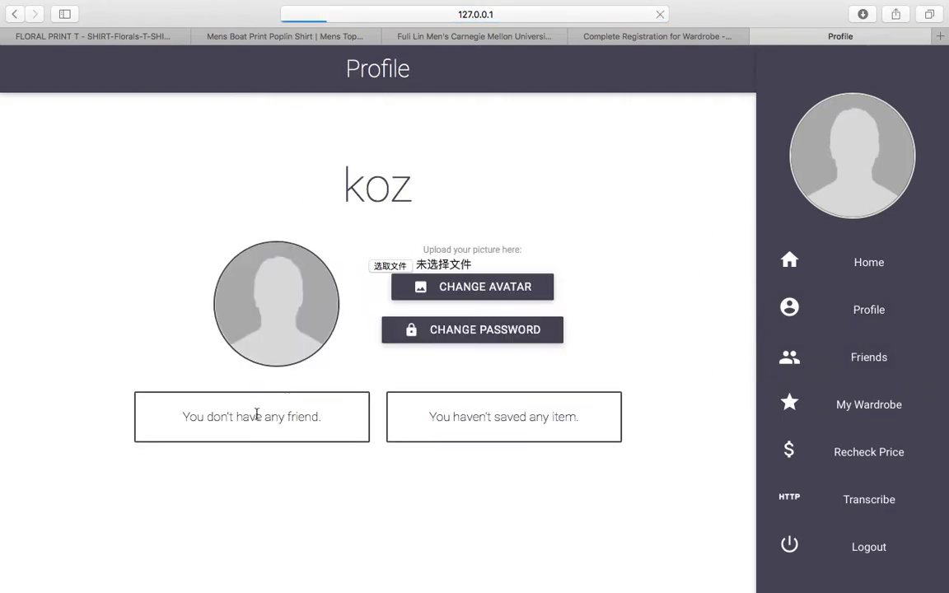
{"action": "left_click", "coordinate": [386, 267]}
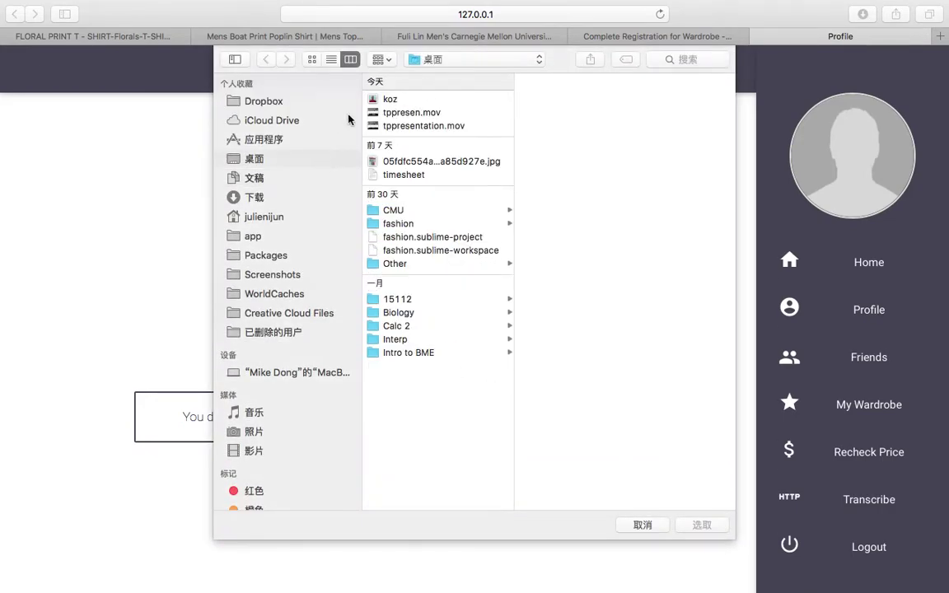
{"action": "left_click", "coordinate": [390, 99]}
{"action": "left_click", "coordinate": [701, 525]}
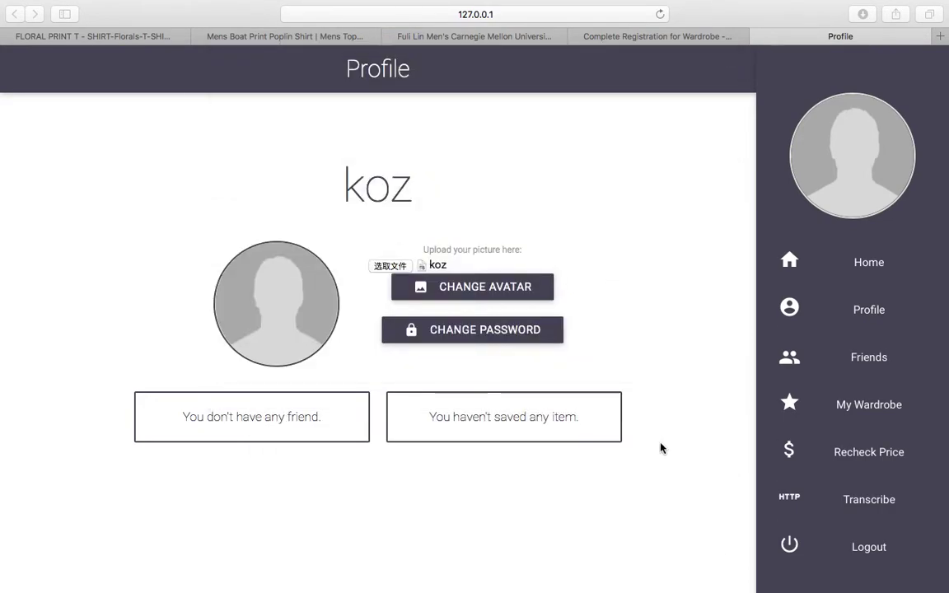
{"action": "left_click", "coordinate": [475, 288]}
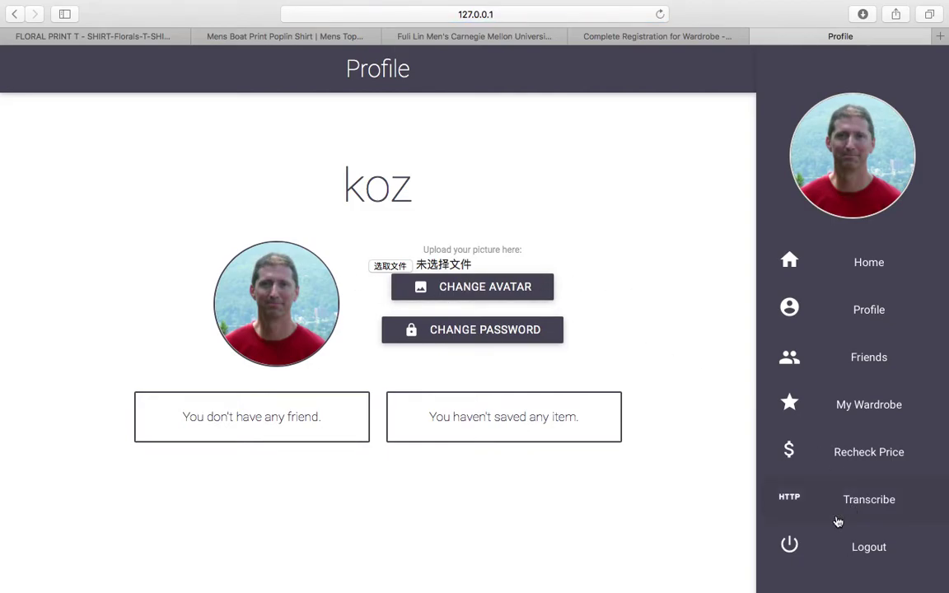
{"action": "left_click", "coordinate": [789, 480]}
Paste the Zara Floral Print T-shirt URL into Transcribe and allow Python network access.
{"action": "left_click", "coordinate": [85, 36]}
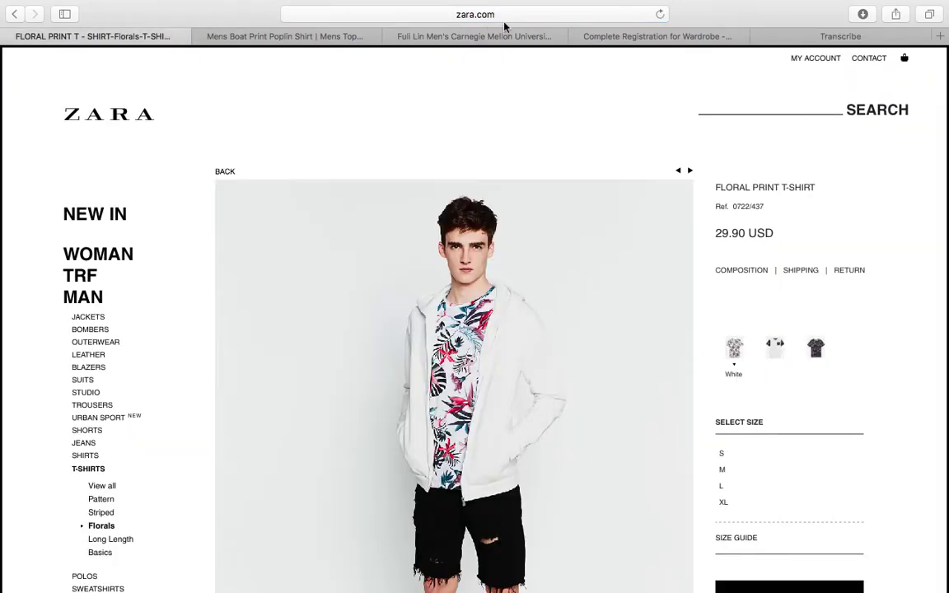
{"action": "left_click", "coordinate": [465, 16]}
{"action": "left_click", "coordinate": [784, 37]}
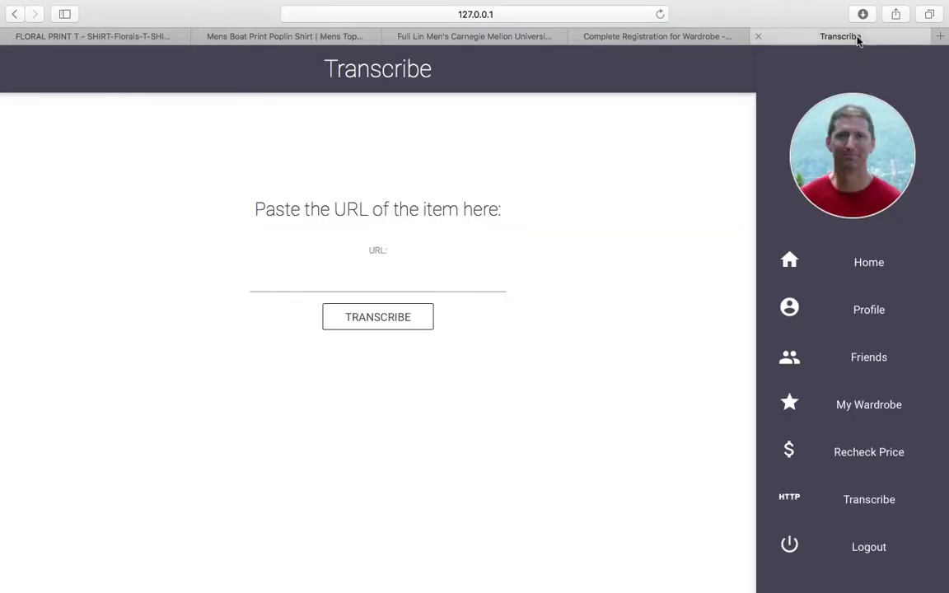
{"action": "left_click", "coordinate": [400, 266]}
{"action": "type", "text": "http://www.zara.com/us/en/man/t-shirts/florals/floral-print-t-shirt-c817502p3510543.html"}
{"action": "left_click", "coordinate": [370, 324]}
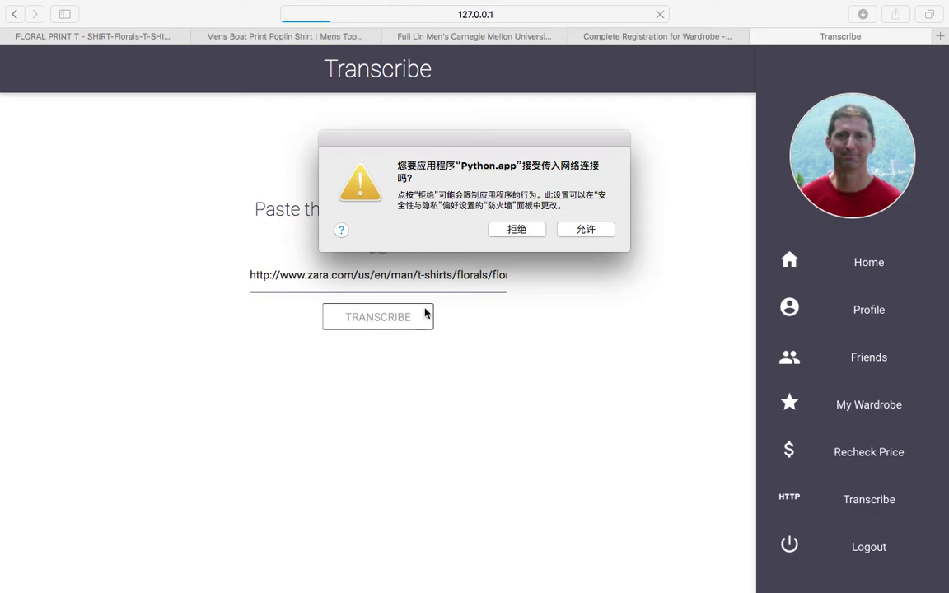
{"action": "left_click", "coordinate": [581, 231]}
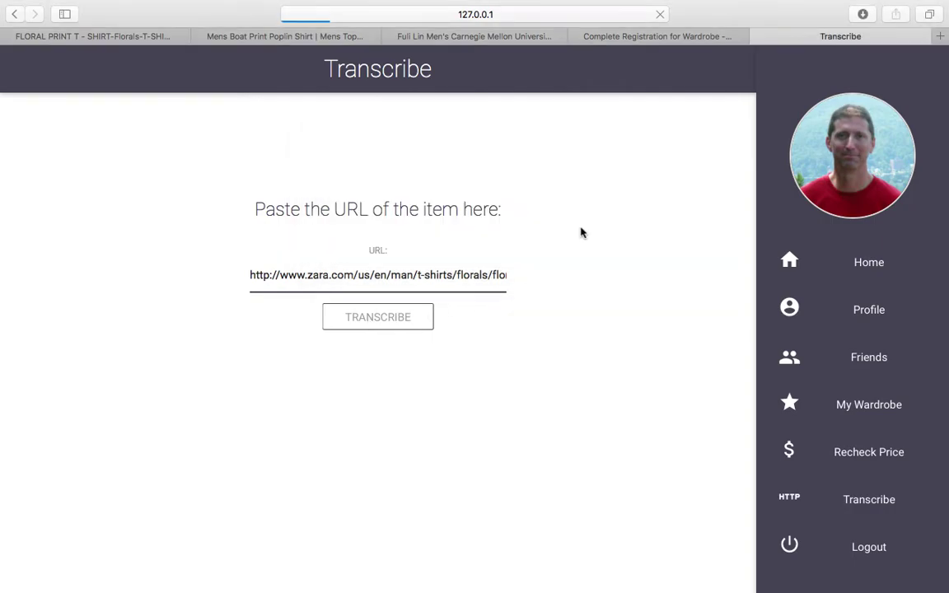
Resubmit the Zara URL and save the Floral Print T-shirt to the wardrobe.
{"action": "left_click", "coordinate": [94, 33]}
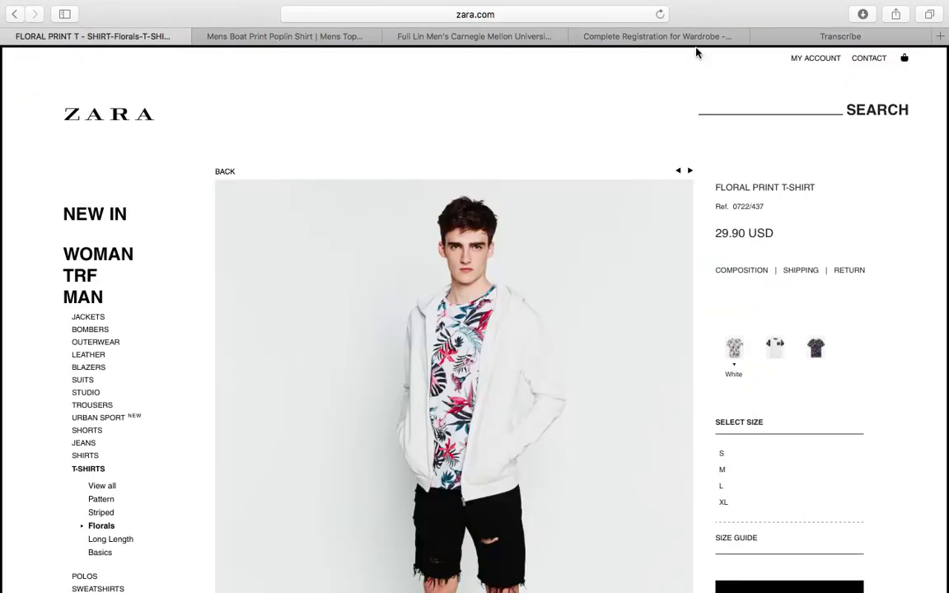
{"action": "left_click", "coordinate": [826, 37]}
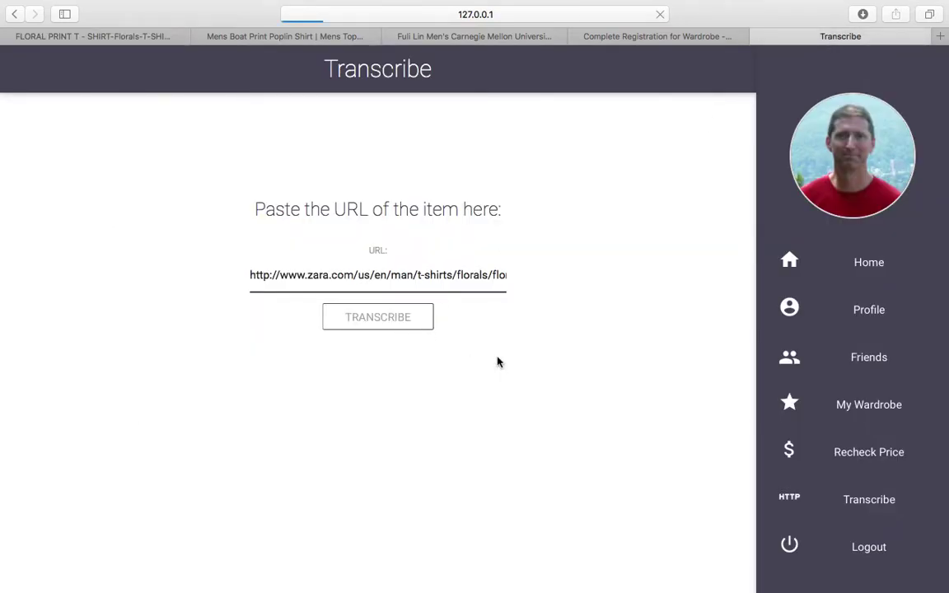
{"action": "left_click", "coordinate": [404, 328]}
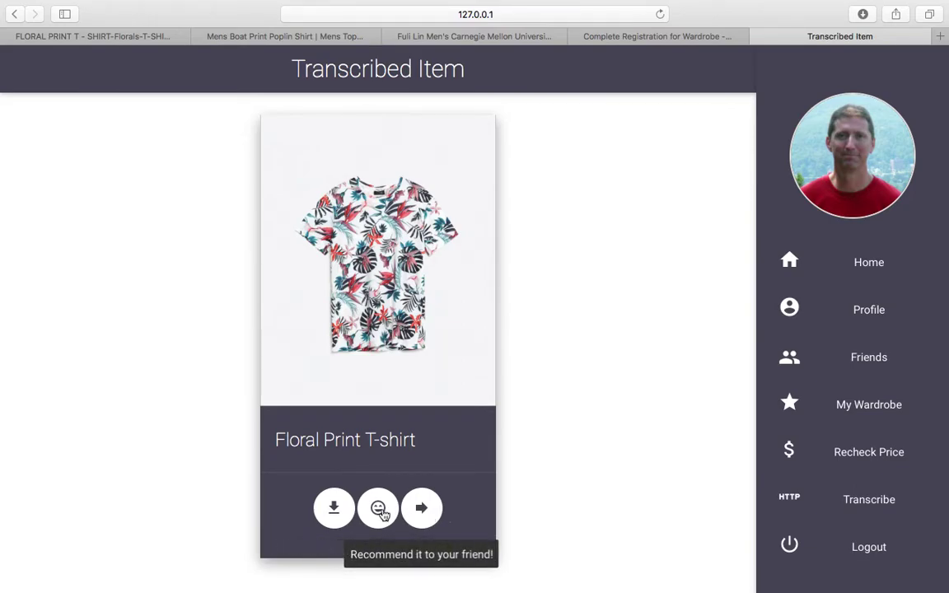
{"action": "left_click", "coordinate": [333, 508]}
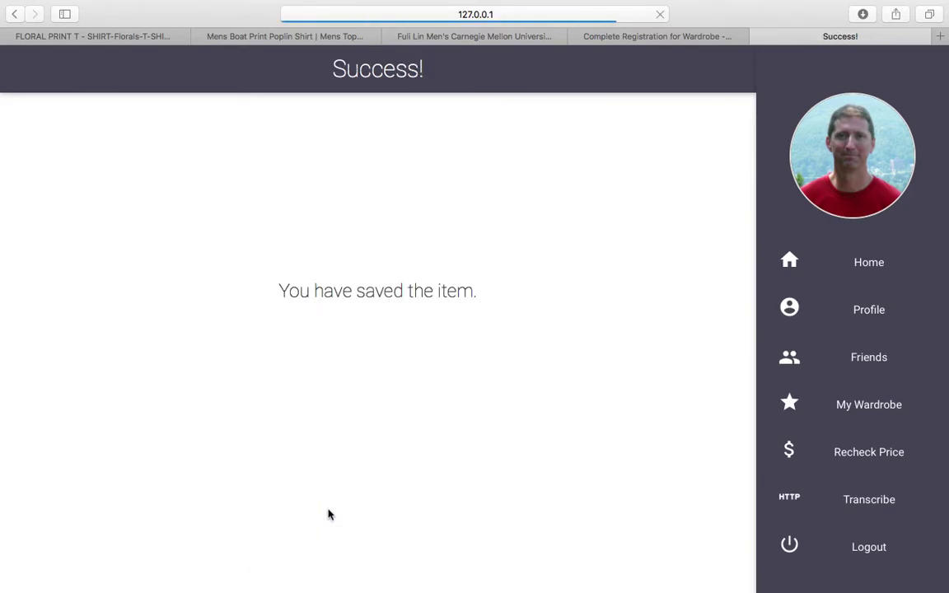
{"action": "left_click", "coordinate": [866, 494]}
Transcribe the Abercrombie Boat Print Poplin Shirt URL and save it as a second item.
{"action": "left_click", "coordinate": [323, 50]}
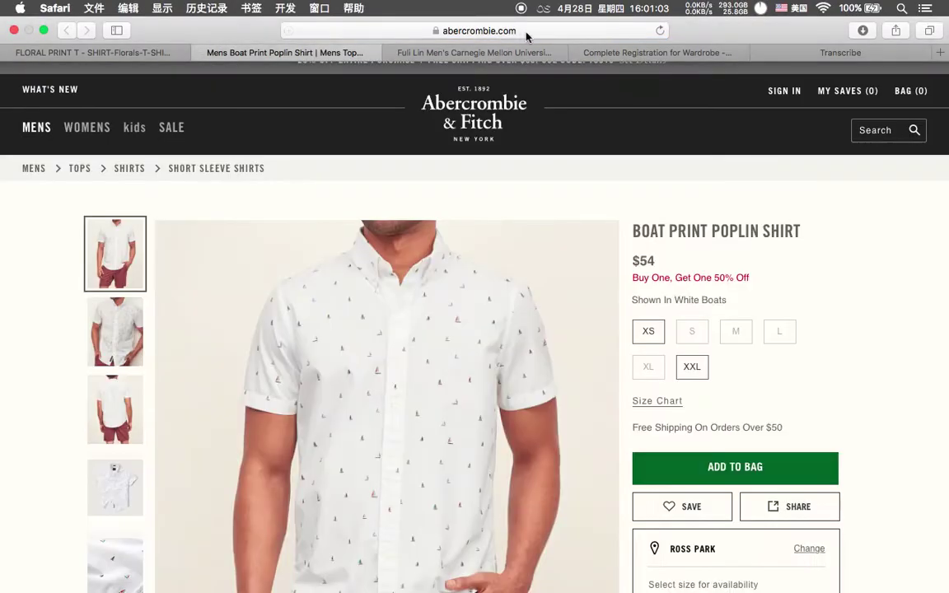
{"action": "left_click", "coordinate": [530, 32]}
{"action": "left_click", "coordinate": [857, 54]}
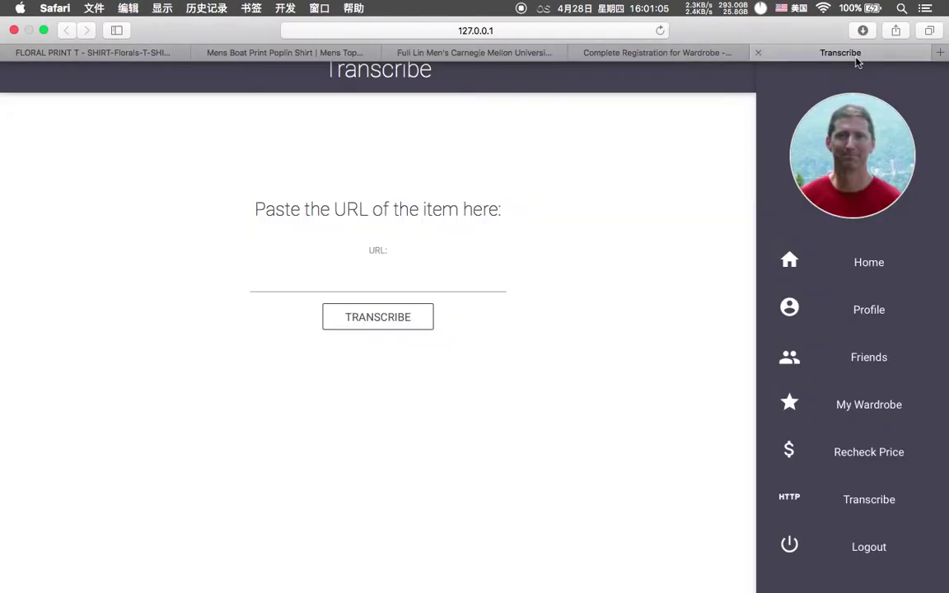
{"action": "type", "text": "https://www.abercrombie.com/shop/us/mens-tops-shirts/patterned-shirt-6957075_01?ofp=true"}
{"action": "left_click", "coordinate": [382, 323]}
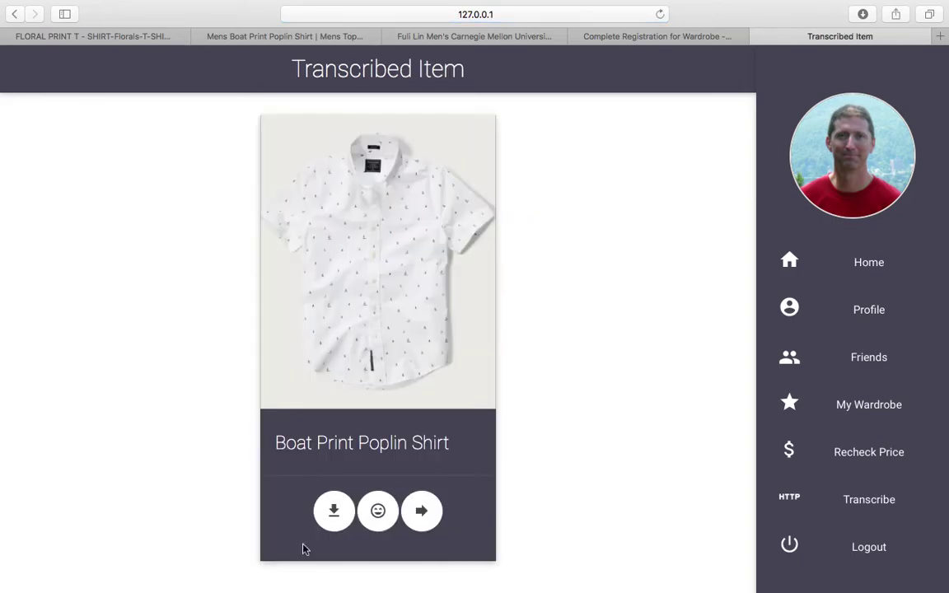
{"action": "left_click", "coordinate": [335, 514]}
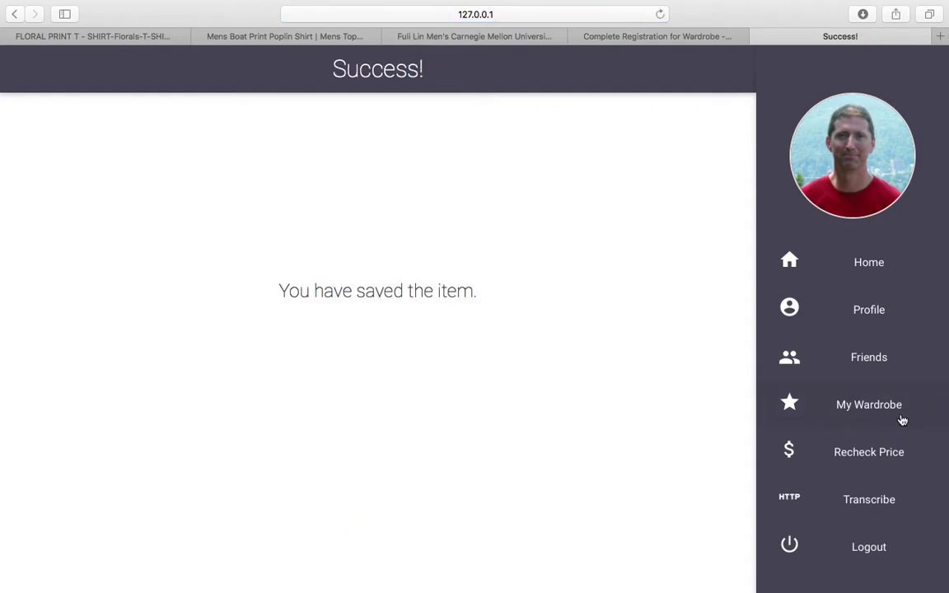
{"action": "left_click", "coordinate": [857, 406]}
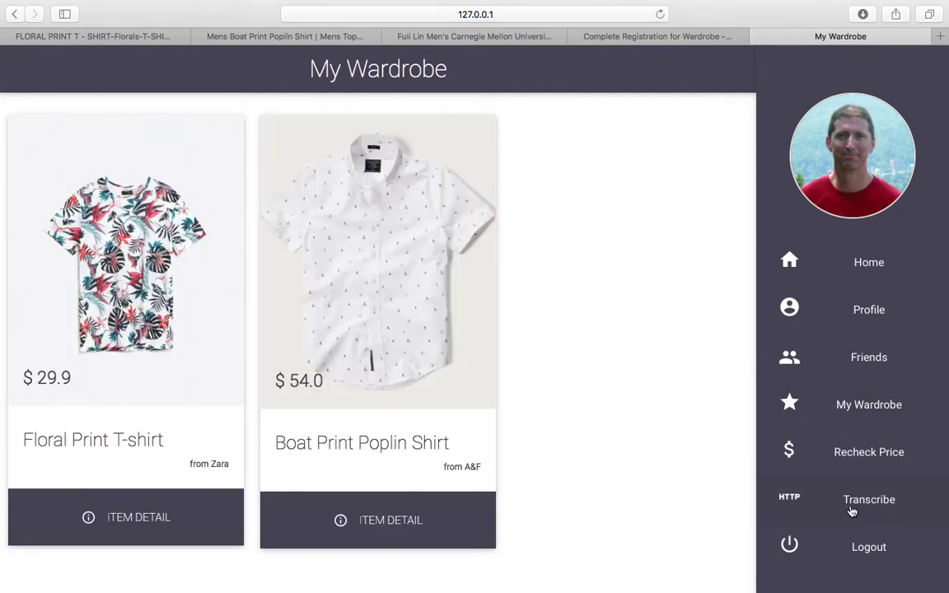
{"action": "left_click", "coordinate": [848, 499]}
{"action": "left_click", "coordinate": [392, 288]}
{"action": "type", "text": "www."}
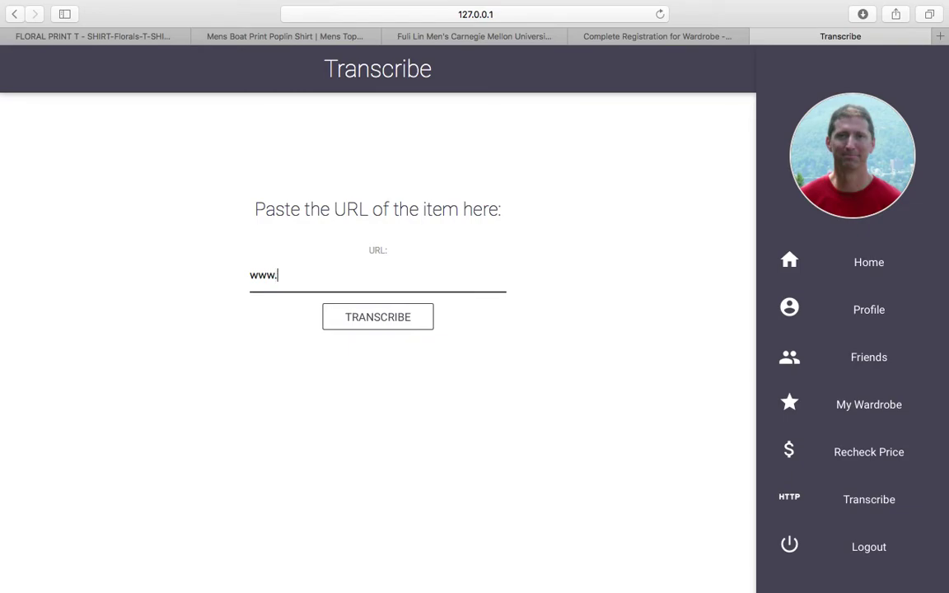
{"action": "type", "text": "google.com"}
{"action": "key", "text": "Return"}
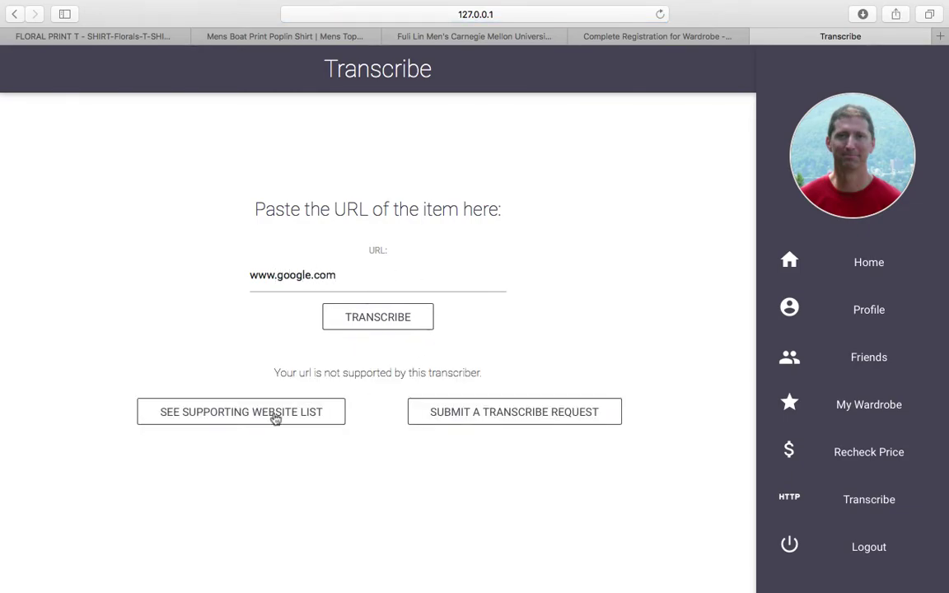
Browse the supported website list and the transcriber request page, returning to Transcribe each time.
{"action": "left_click", "coordinate": [276, 418]}
{"action": "scroll", "coordinate": [382, 155], "scroll_direction": "down", "scroll_amount": 1}
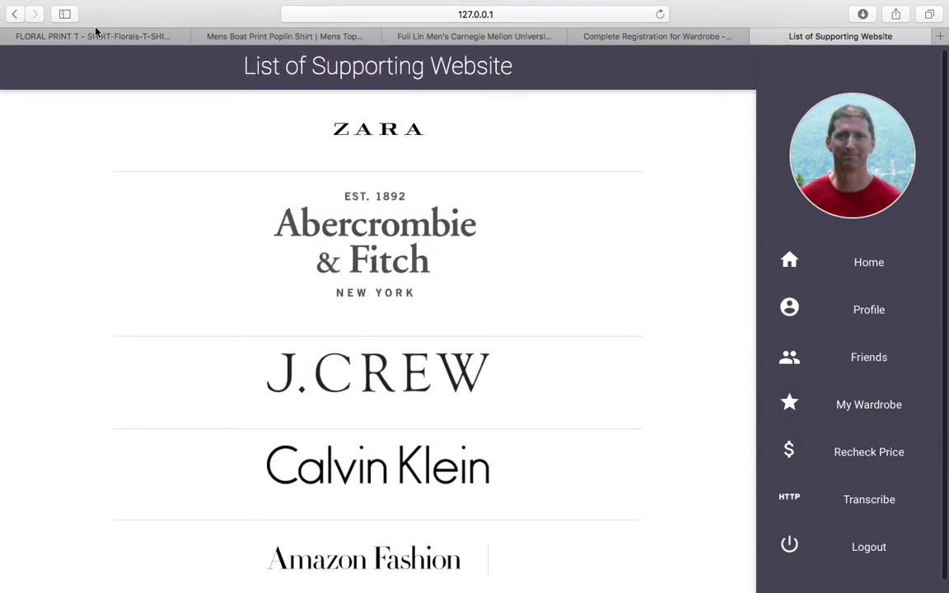
{"action": "left_click", "coordinate": [20, 14]}
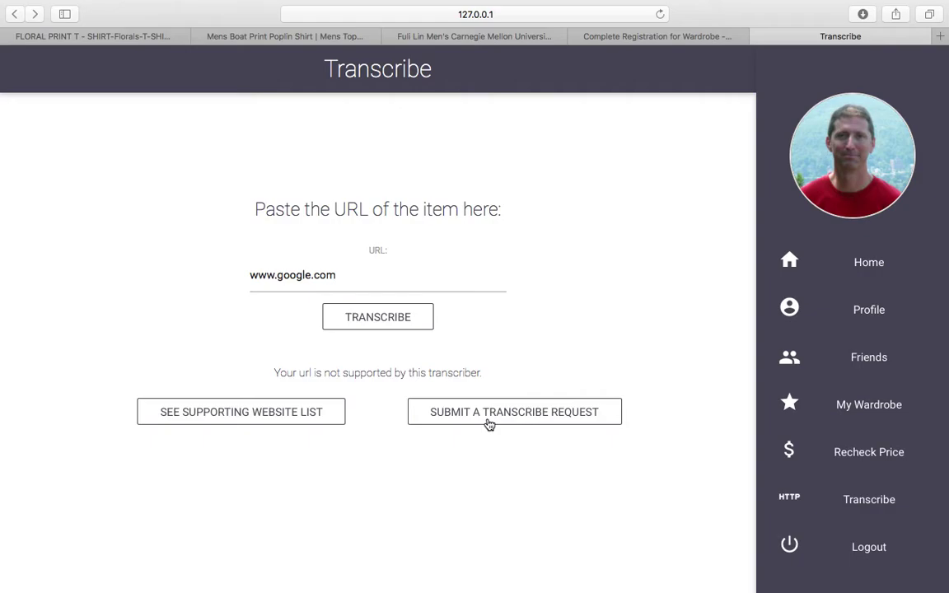
{"action": "left_click", "coordinate": [550, 421]}
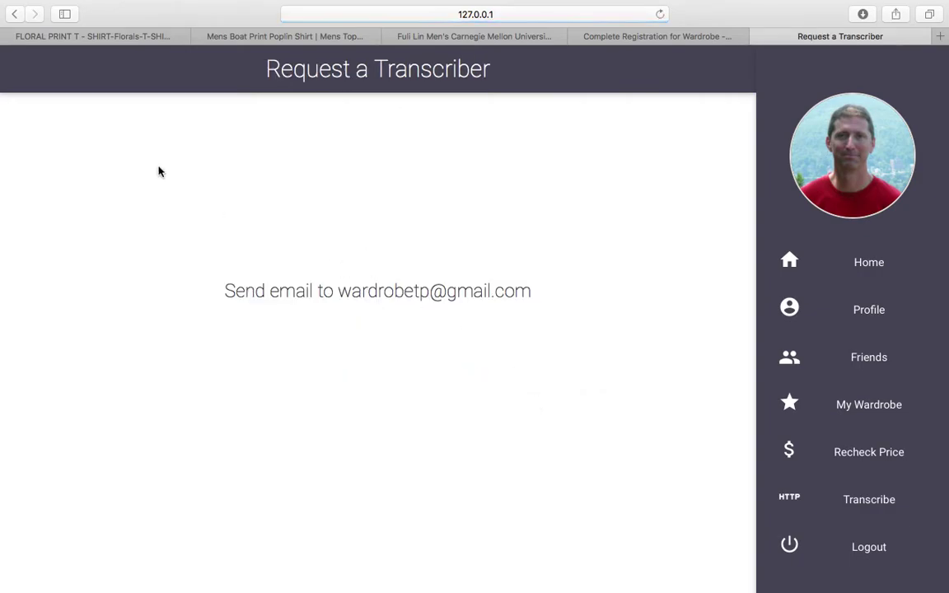
{"action": "left_click", "coordinate": [16, 15]}
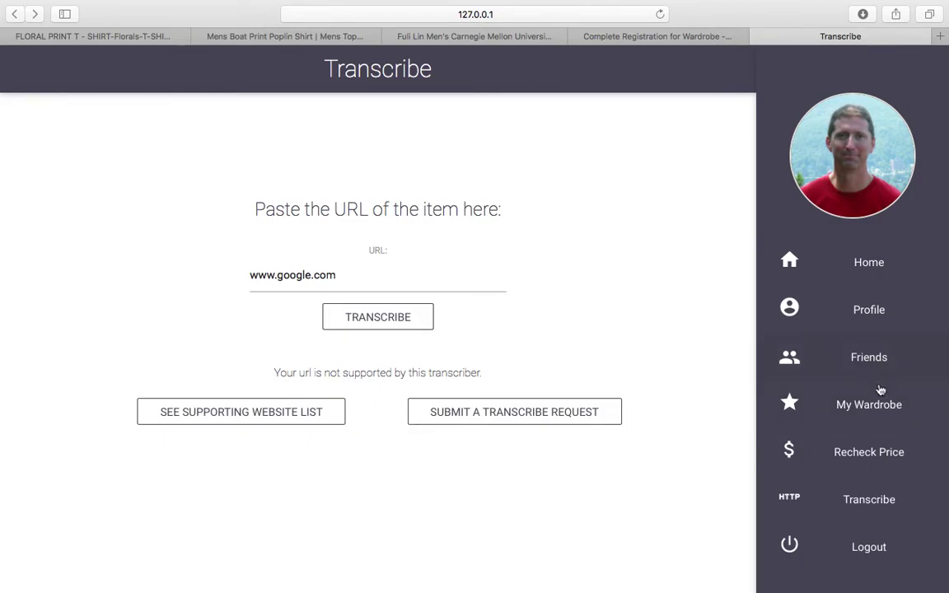
Recheck the Floral Print T-shirt's price from My Wardrobe, finding no drop.
{"action": "left_click", "coordinate": [837, 403]}
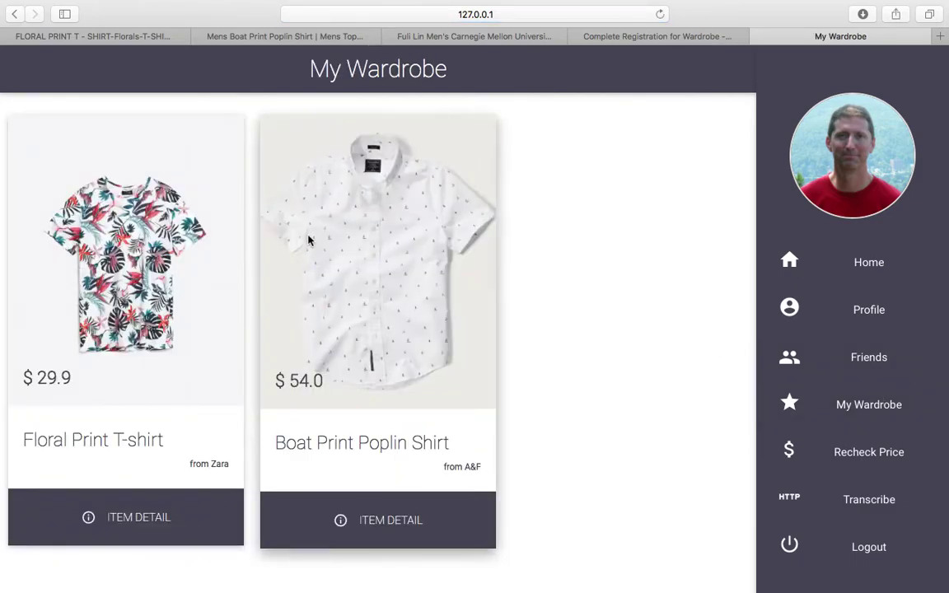
{"action": "left_click", "coordinate": [132, 528]}
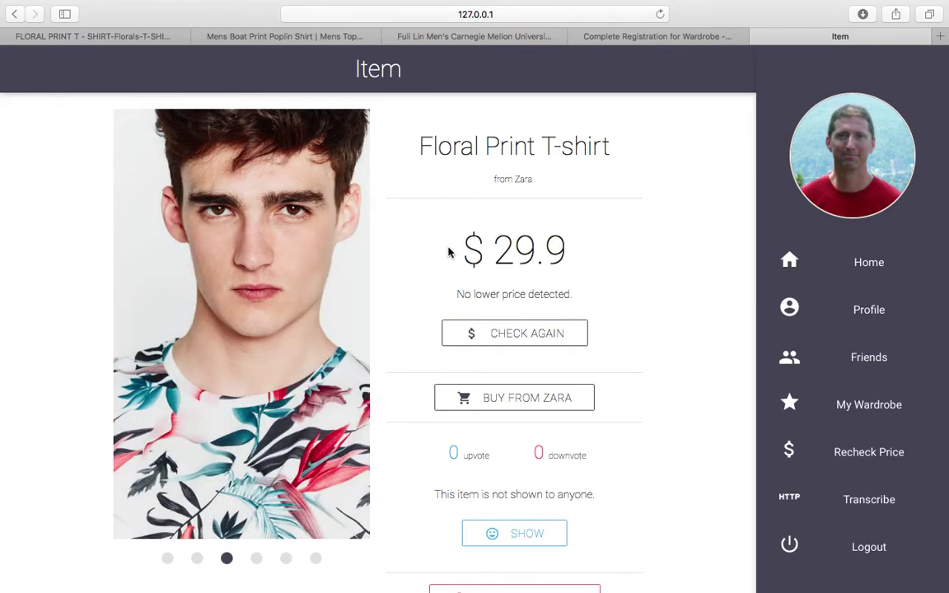
{"action": "left_click", "coordinate": [522, 347]}
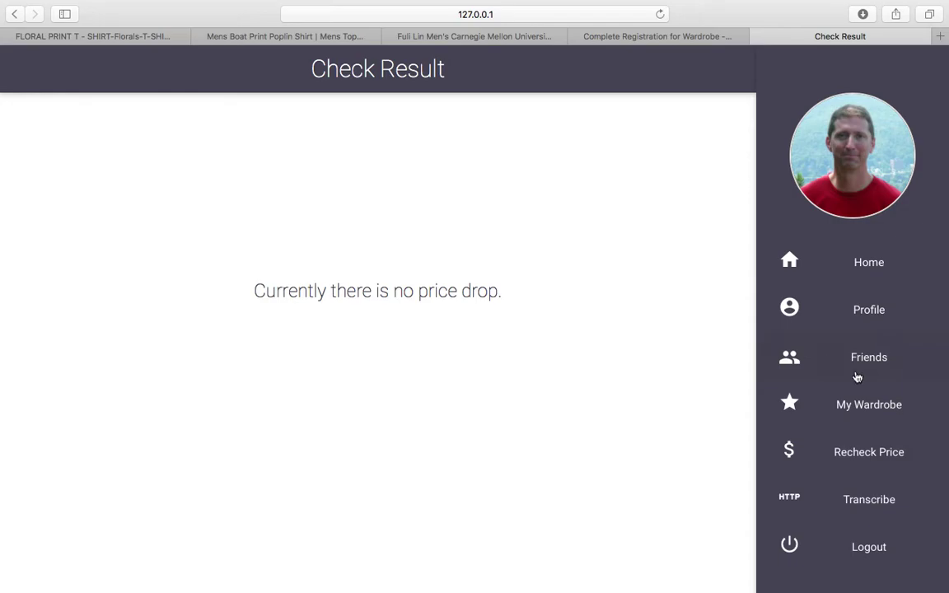
{"action": "left_click", "coordinate": [884, 411]}
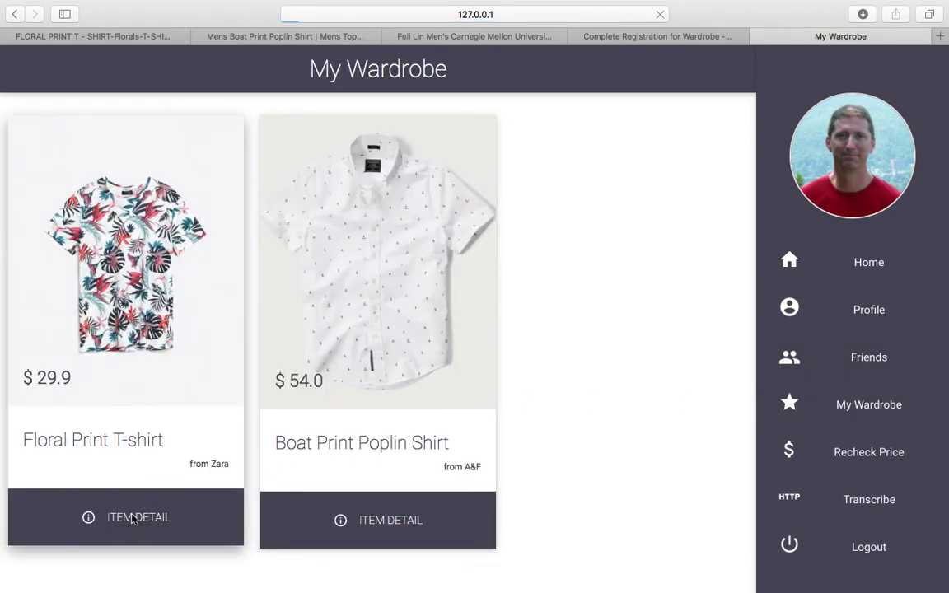
Reopen the T-shirt, cancel its deletion, and make it visible to friends.
{"action": "left_click", "coordinate": [122, 516]}
{"action": "scroll", "coordinate": [559, 420], "scroll_direction": "down", "scroll_amount": 2}
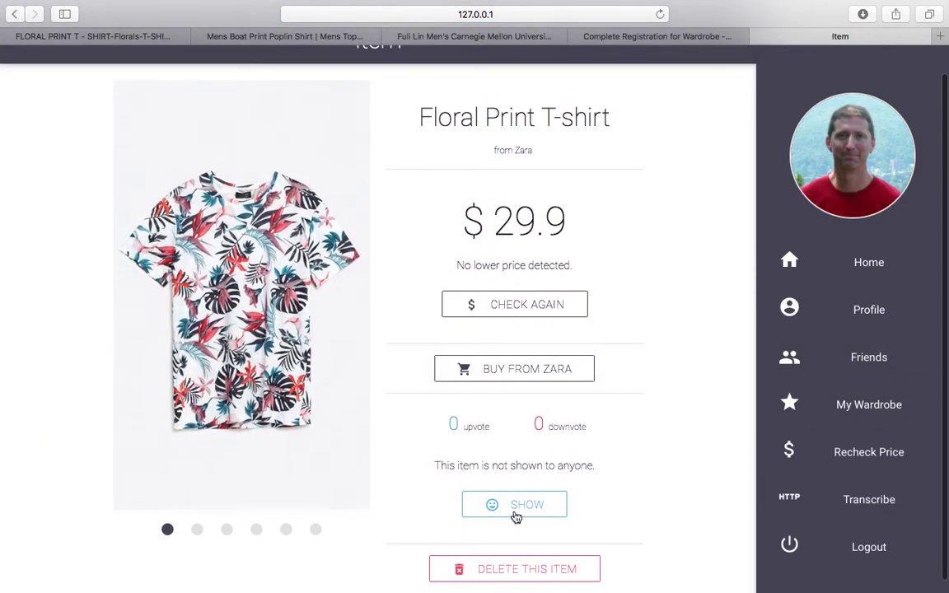
{"action": "left_click", "coordinate": [511, 567]}
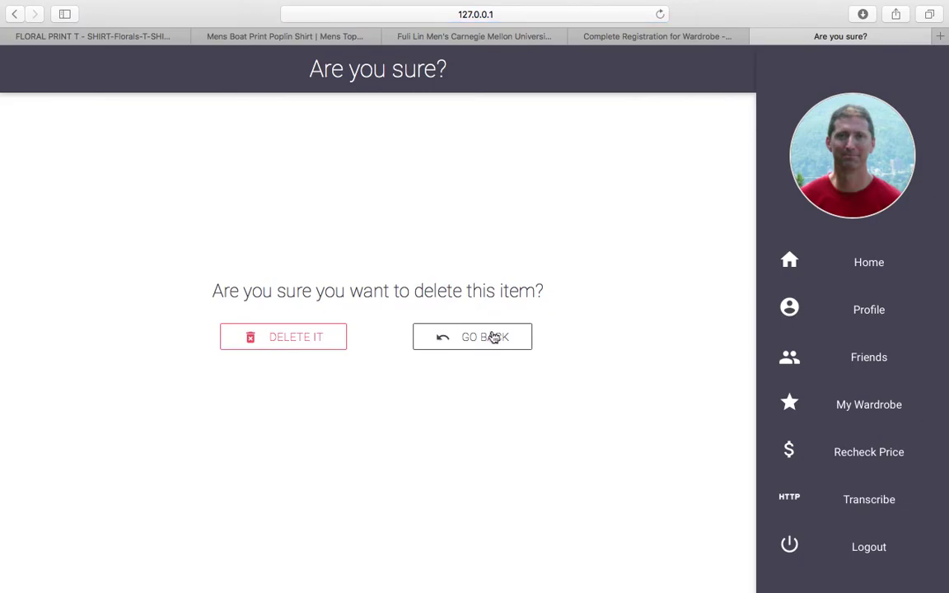
{"action": "left_click", "coordinate": [492, 338]}
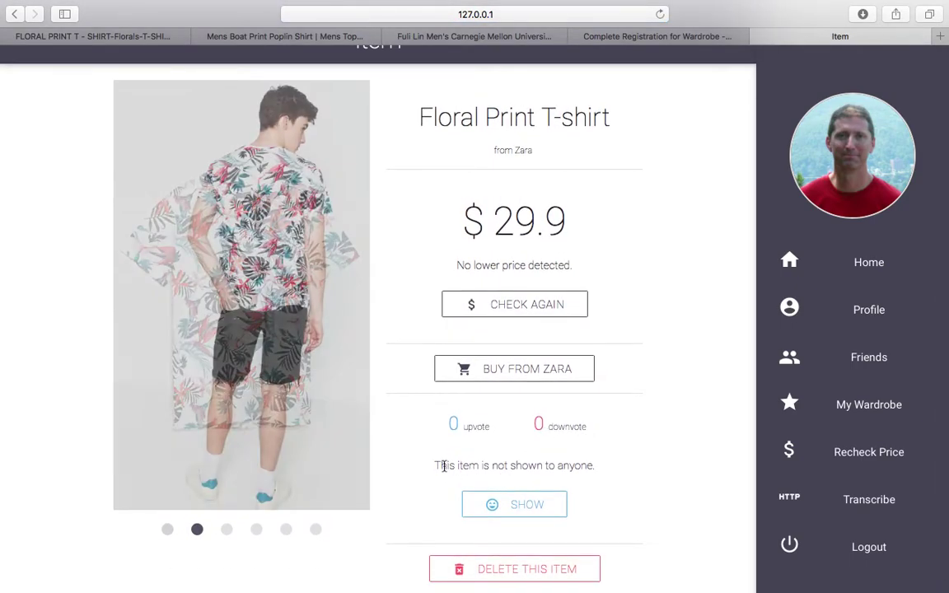
{"action": "left_click_drag", "start_coordinate": [436, 466], "coordinate": [567, 411]}
{"action": "left_click", "coordinate": [574, 468]}
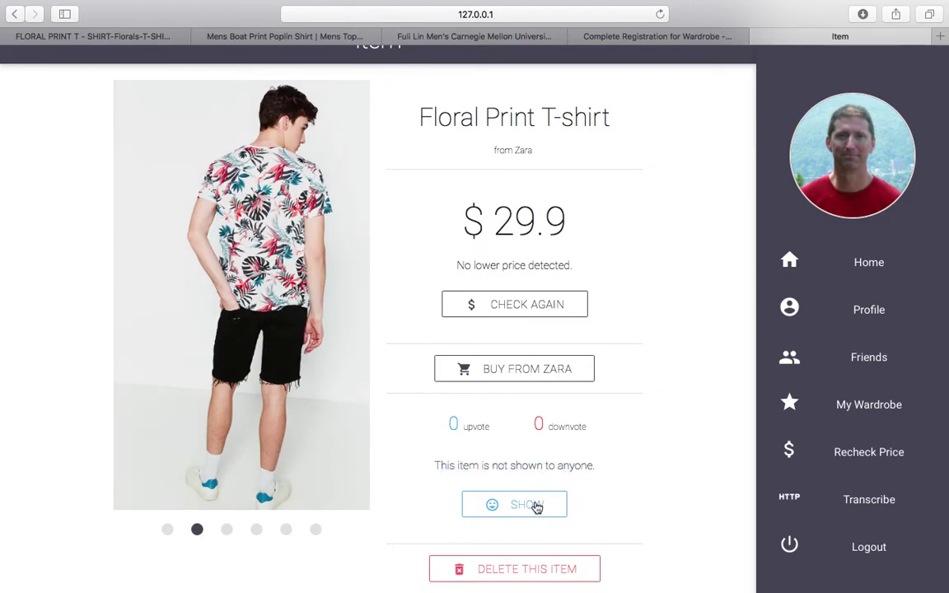
{"action": "left_click", "coordinate": [535, 504]}
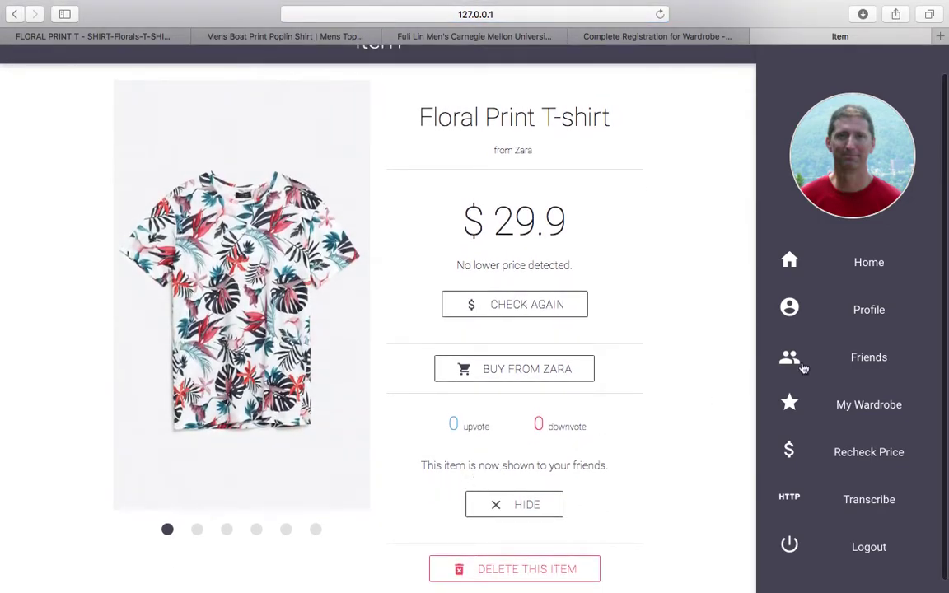
{"action": "left_click", "coordinate": [844, 359]}
Search for a first username in Add Friend, send a request, and check Requests.
{"action": "left_click", "coordinate": [853, 453]}
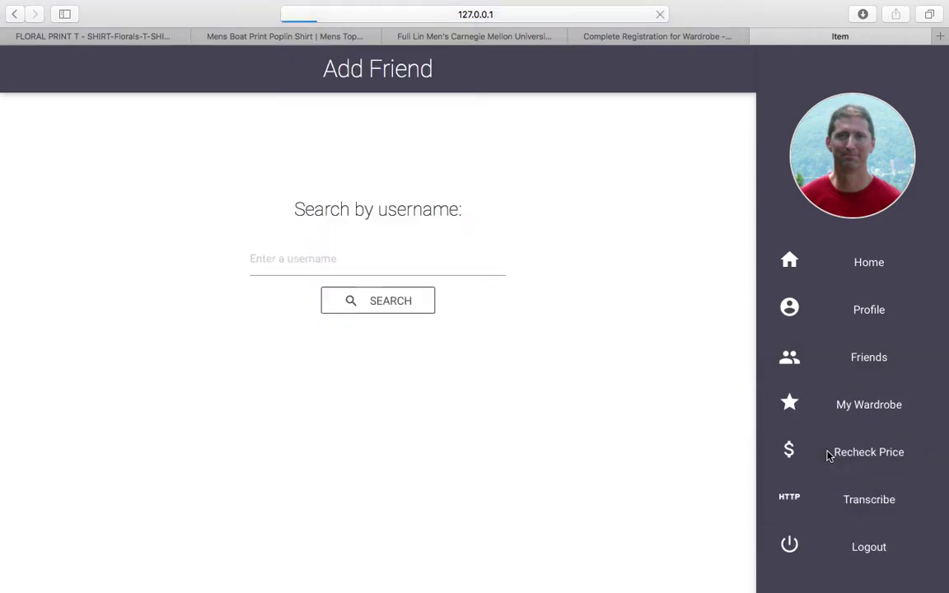
{"action": "left_click", "coordinate": [407, 258]}
{"action": "type", "text": "mikaliod"}
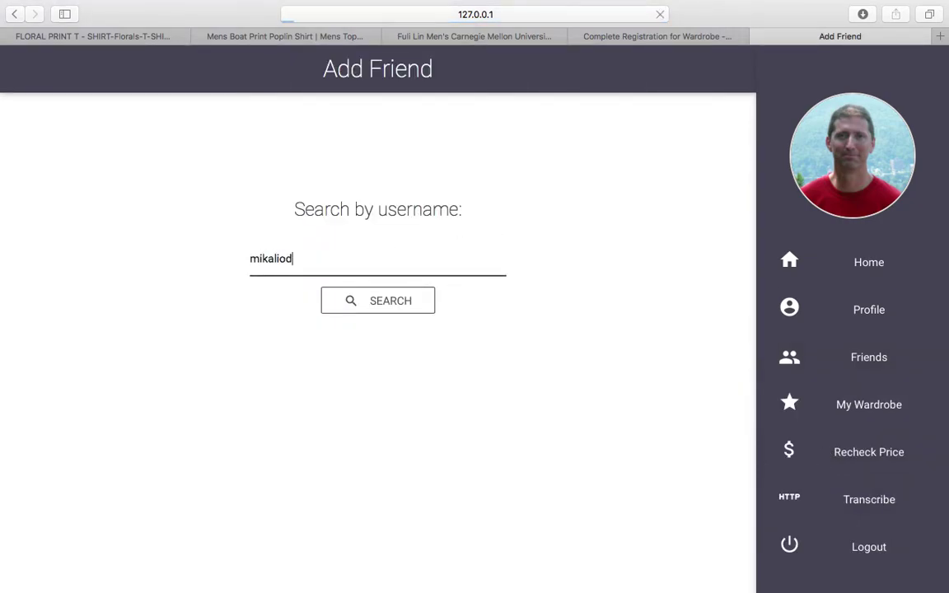
{"action": "key", "text": "Return"}
{"action": "left_click", "coordinate": [415, 436]}
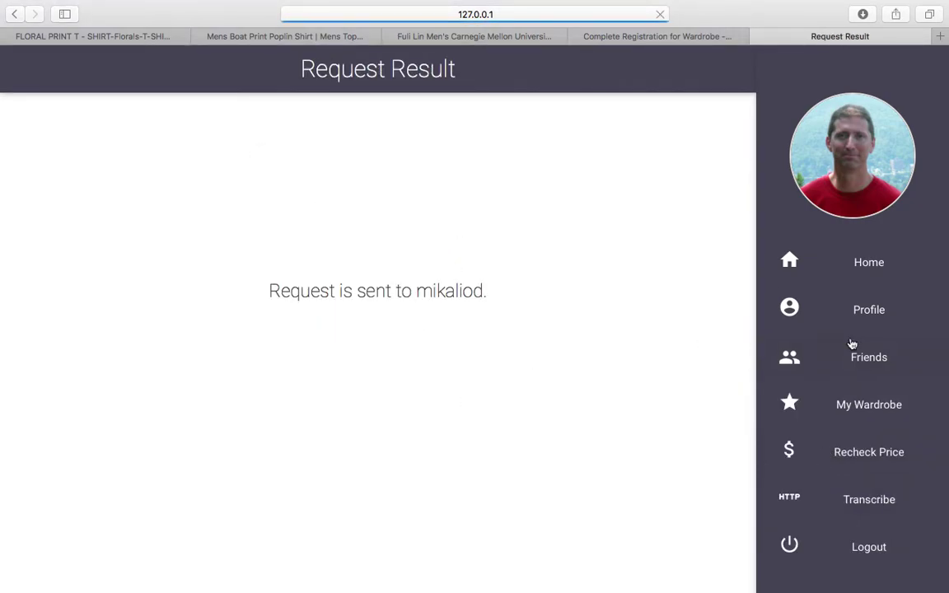
{"action": "left_click", "coordinate": [838, 364]}
{"action": "left_click", "coordinate": [833, 502]}
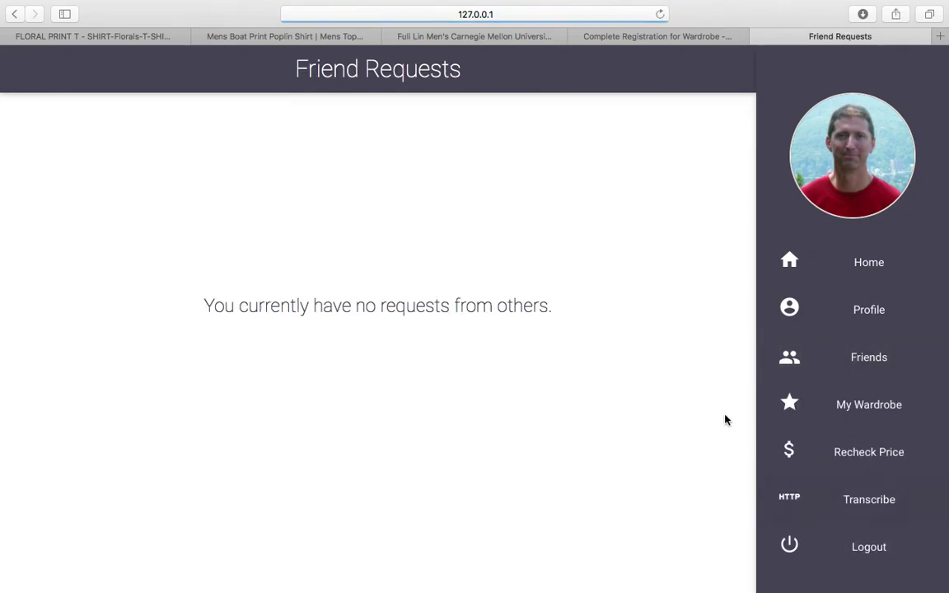
Send a friend request to a second username, then log out.
{"action": "left_click", "coordinate": [839, 372]}
{"action": "left_click", "coordinate": [857, 461]}
{"action": "left_click", "coordinate": [403, 265]}
{"action": "type", "text": "yilind"}
{"action": "key", "text": "Return"}
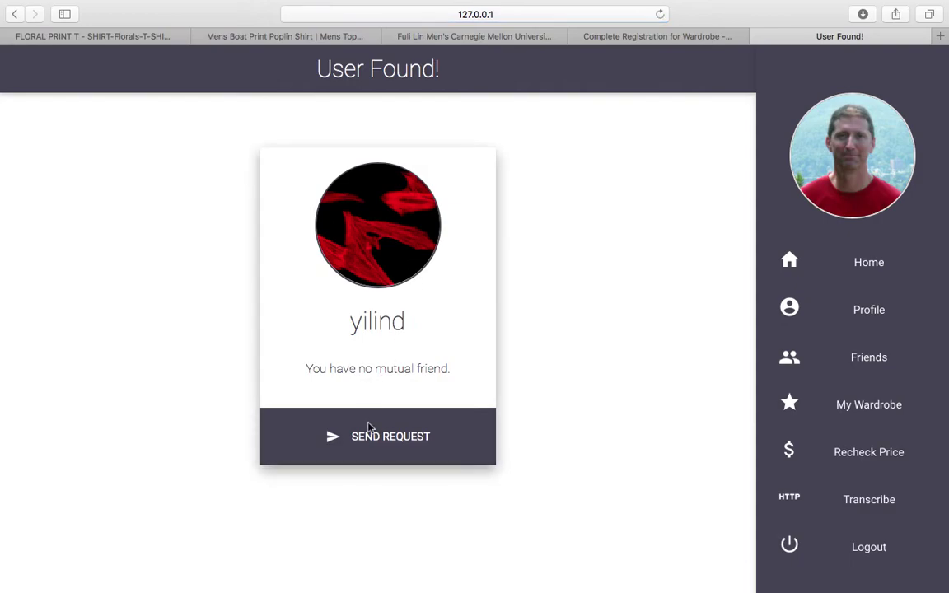
{"action": "left_click", "coordinate": [370, 437]}
{"action": "left_click", "coordinate": [794, 552]}
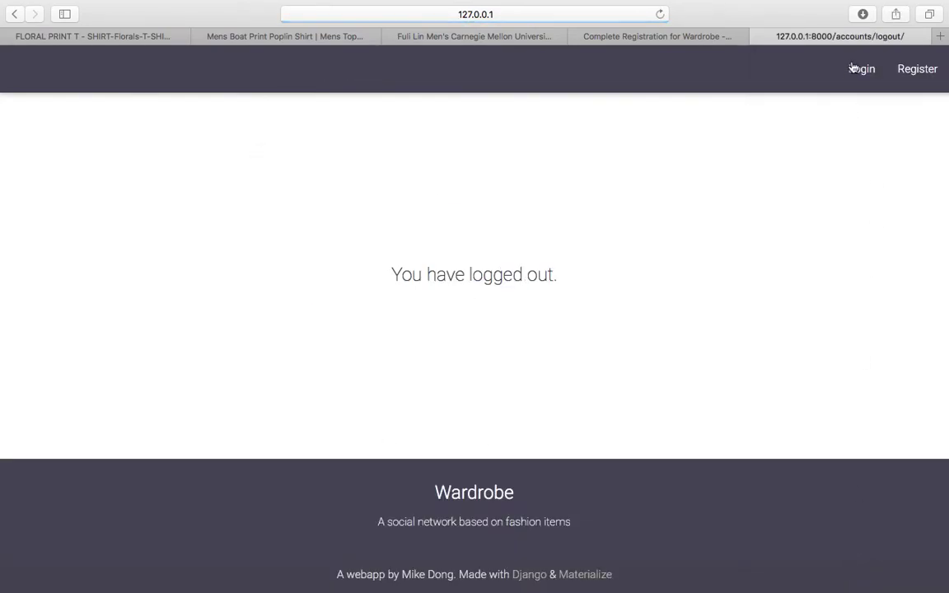
Log in as the second user with their password, declining to save it.
{"action": "left_click", "coordinate": [546, 184]}
{"action": "type", "text": "yilind"}
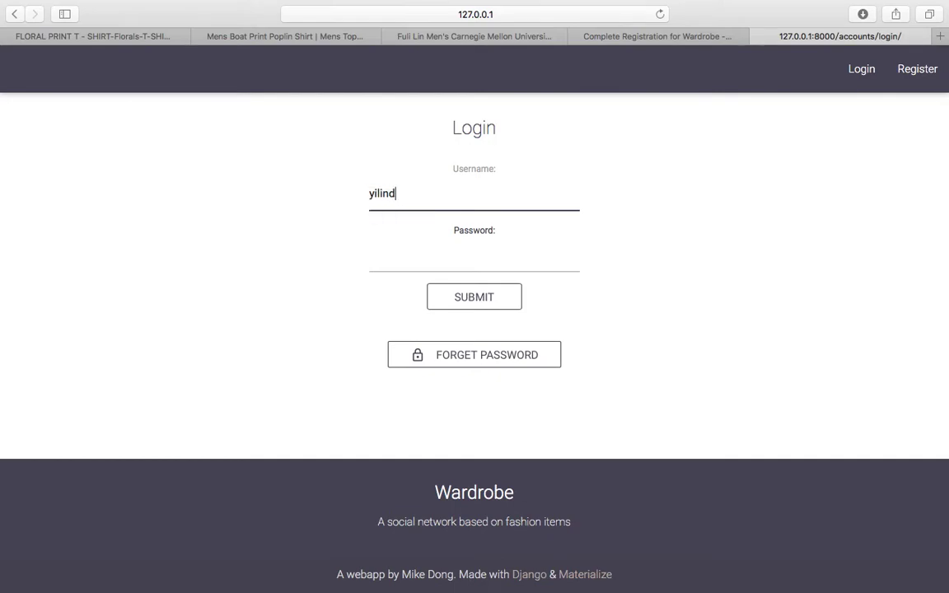
{"action": "key", "text": "Tab"}
{"action": "type", "text": "•••"}
{"action": "key", "text": "Return"}
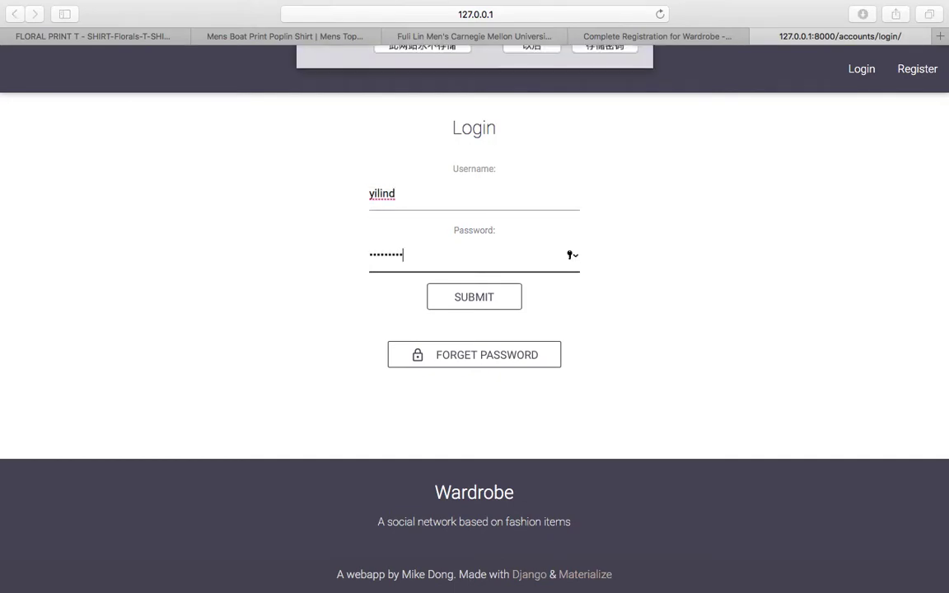
{"action": "left_click", "coordinate": [536, 118]}
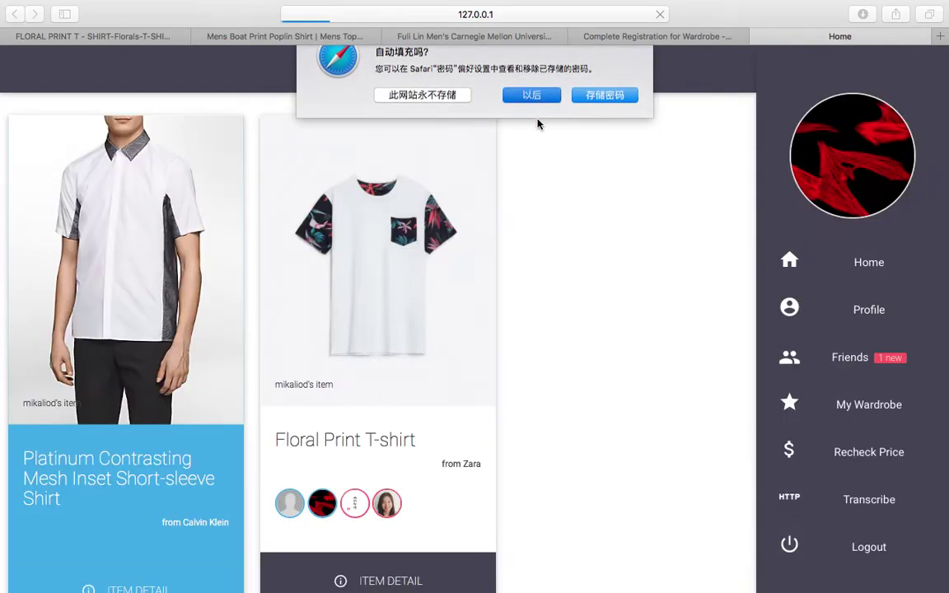
Mark the pending friend request as read, accept it, and log out.
{"action": "left_click", "coordinate": [888, 361]}
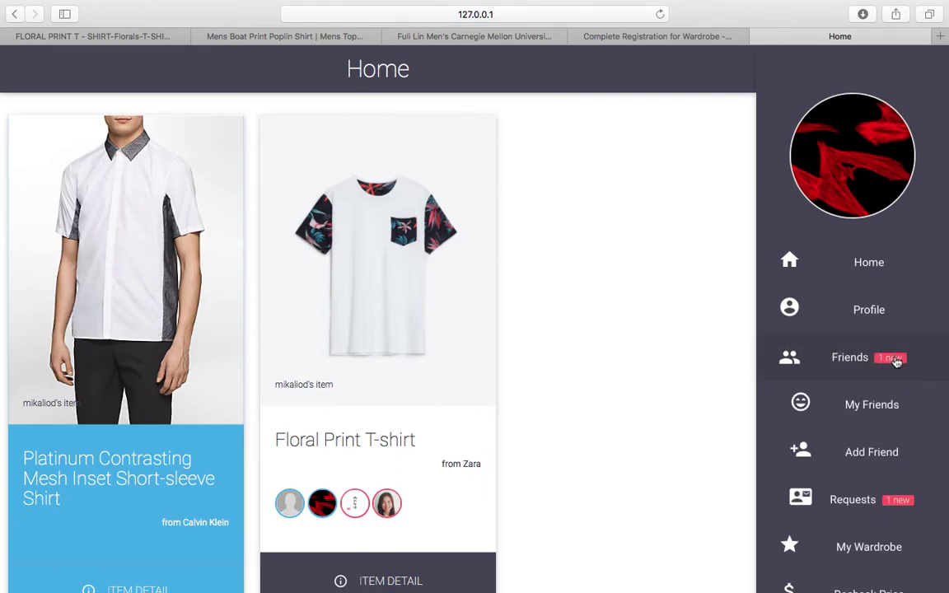
{"action": "left_click", "coordinate": [811, 500]}
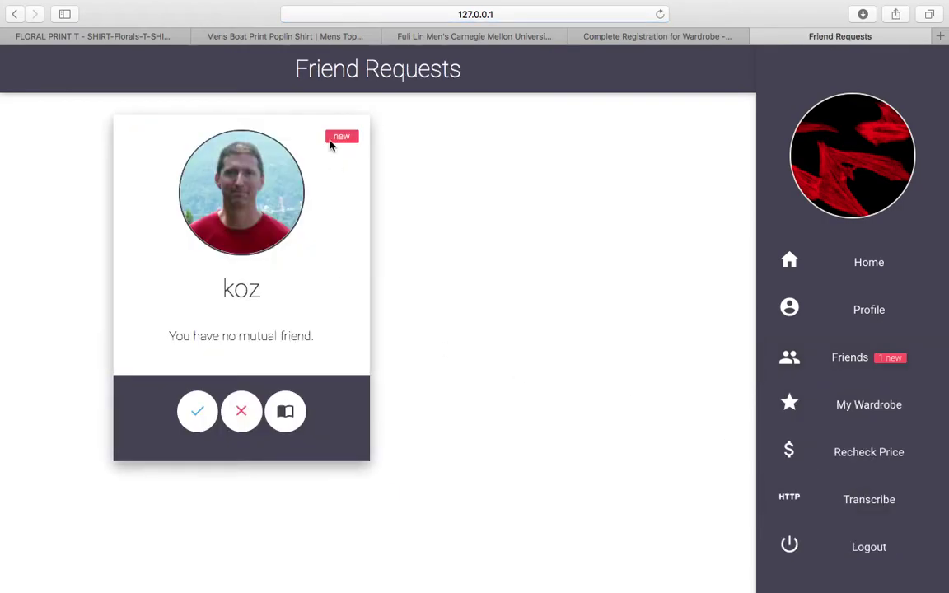
{"action": "left_click", "coordinate": [285, 412]}
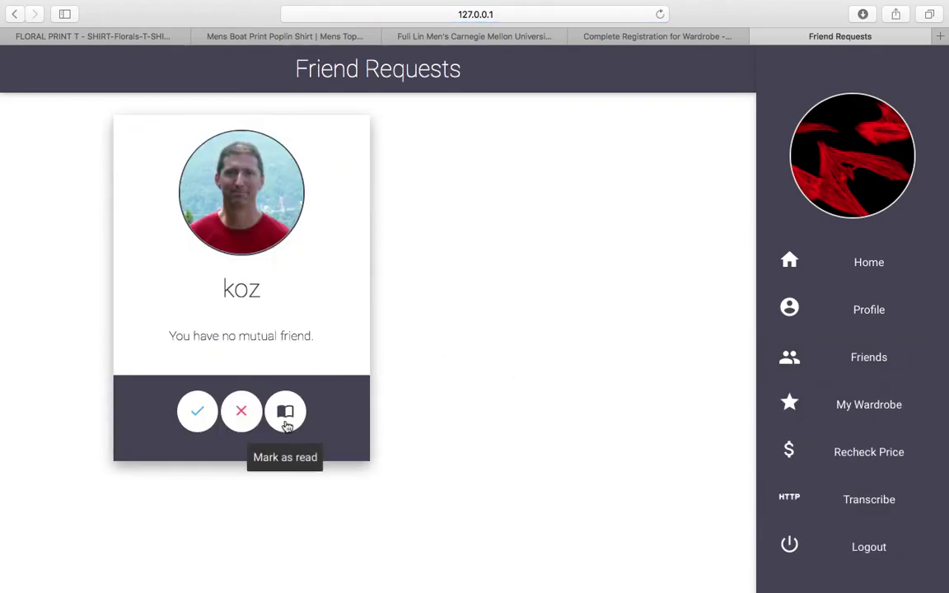
{"action": "left_click", "coordinate": [205, 414]}
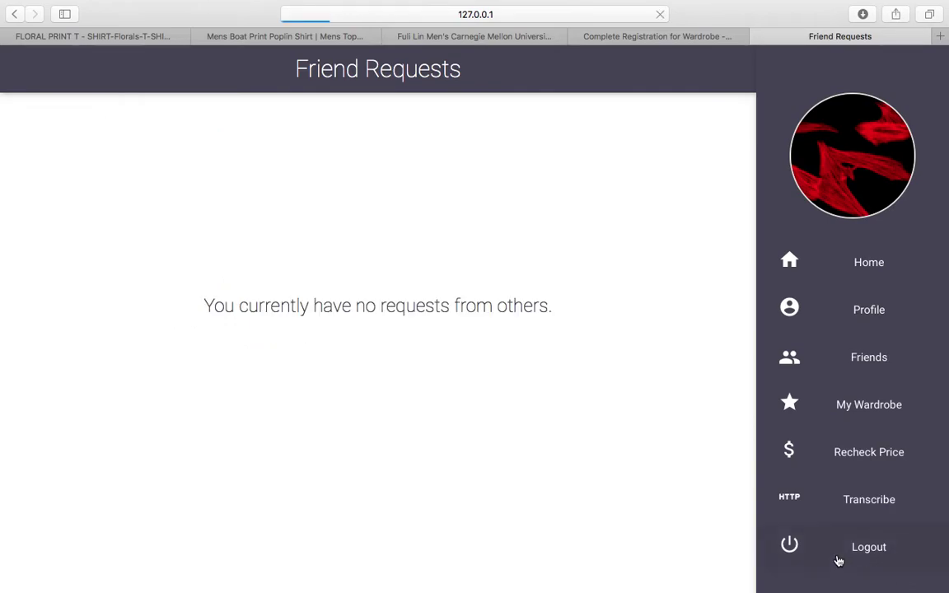
{"action": "left_click", "coordinate": [840, 554]}
Log in as the other user and accept their pending friend request.
{"action": "left_click", "coordinate": [861, 73]}
{"action": "type", "text": "mik"}
{"action": "key", "text": "Tab"}
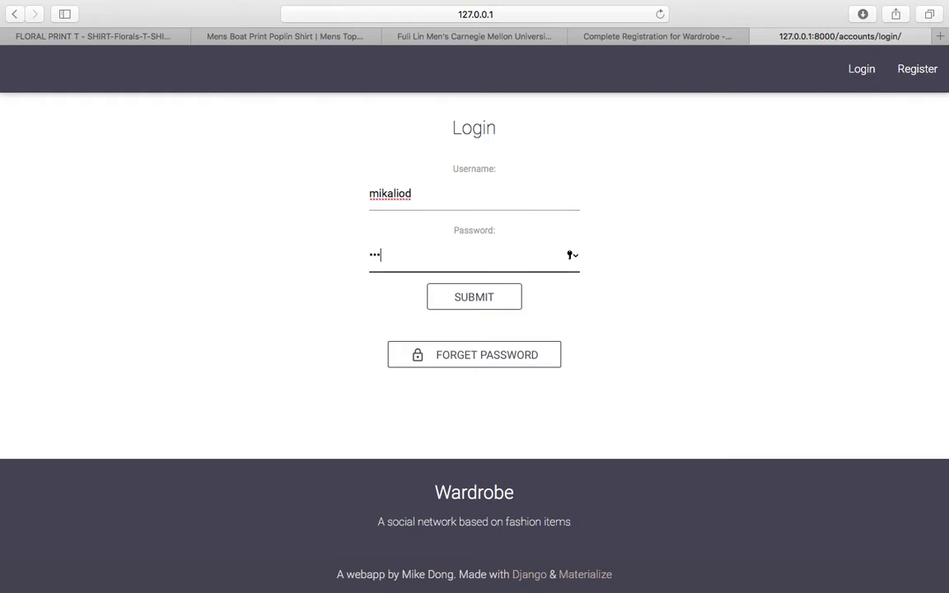
{"action": "key", "text": "Return"}
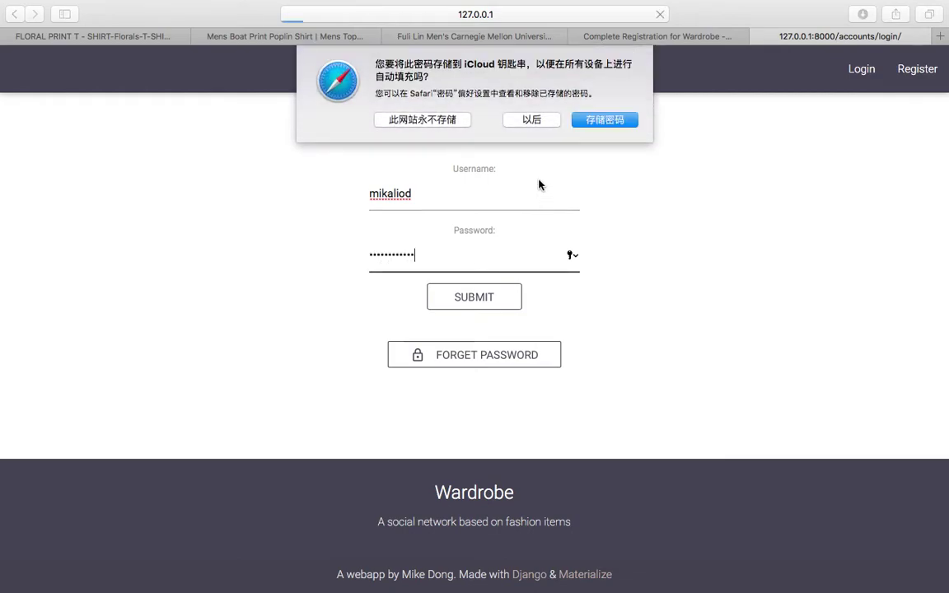
{"action": "left_click", "coordinate": [536, 118]}
{"action": "left_click", "coordinate": [787, 358]}
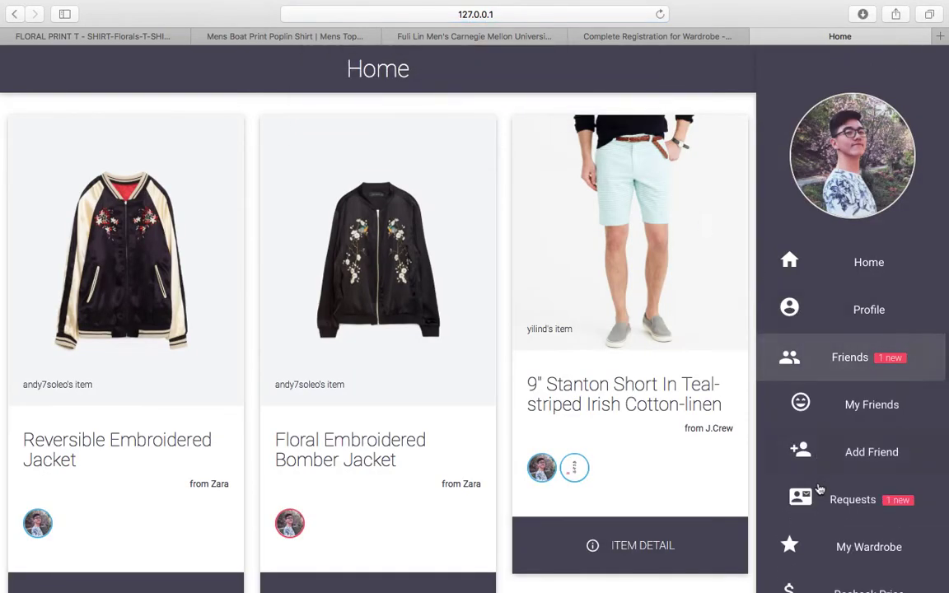
{"action": "left_click", "coordinate": [803, 496]}
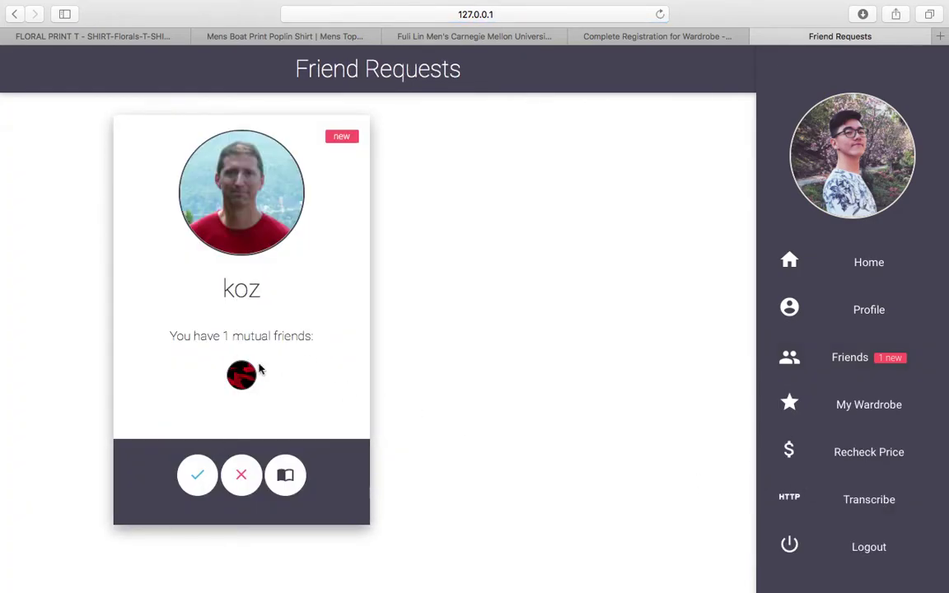
{"action": "mouse_move", "coordinate": [241, 377]}
{"action": "left_click", "coordinate": [197, 483]}
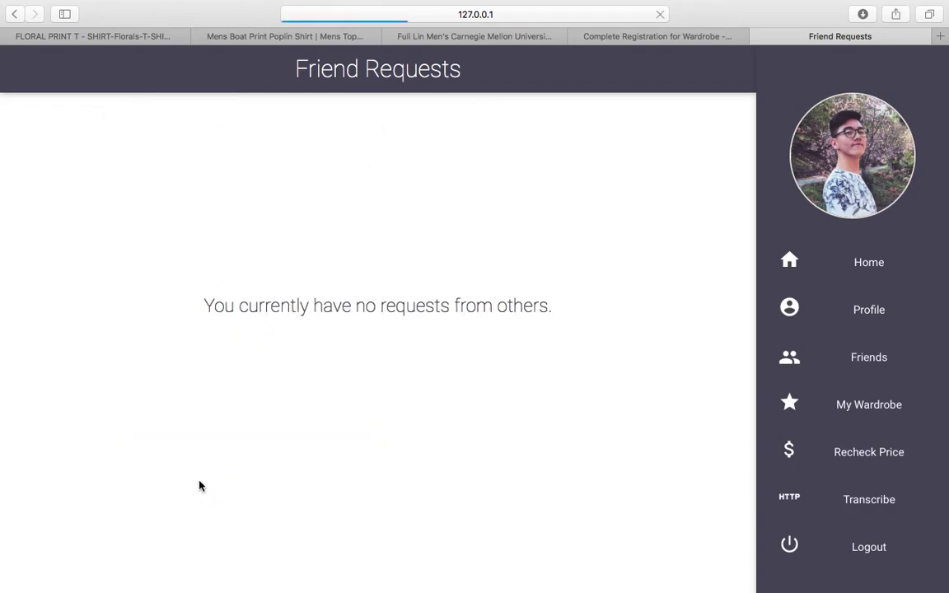
Review My Friends (2 friends), back out of unfriending the new user, and go to Transcribe.
{"action": "left_click", "coordinate": [862, 358]}
{"action": "left_click", "coordinate": [852, 403]}
{"action": "scroll", "coordinate": [618, 355], "scroll_direction": "down", "scroll_amount": 12}
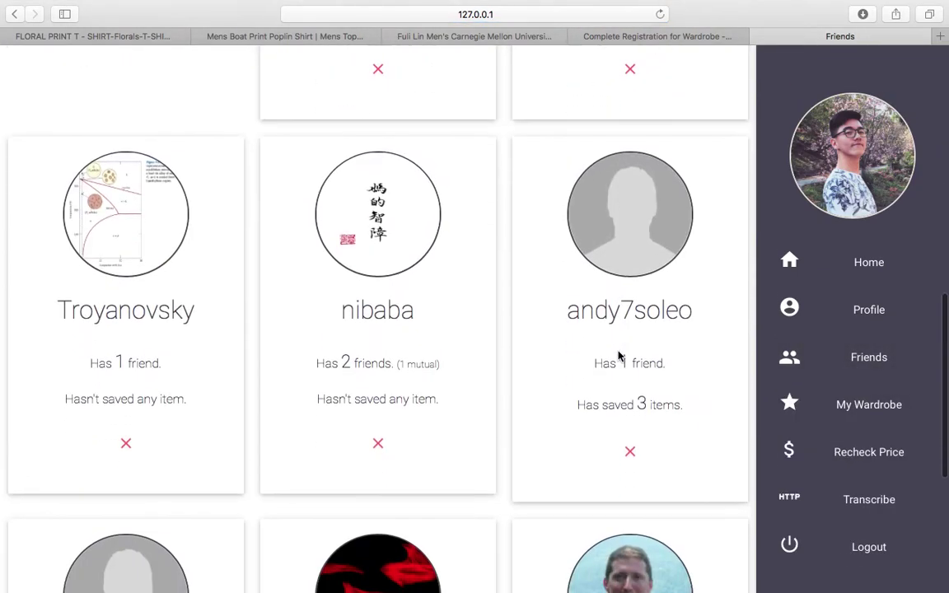
{"action": "left_click_drag", "start_coordinate": [595, 442], "coordinate": [642, 446]}
{"action": "left_click", "coordinate": [643, 447]}
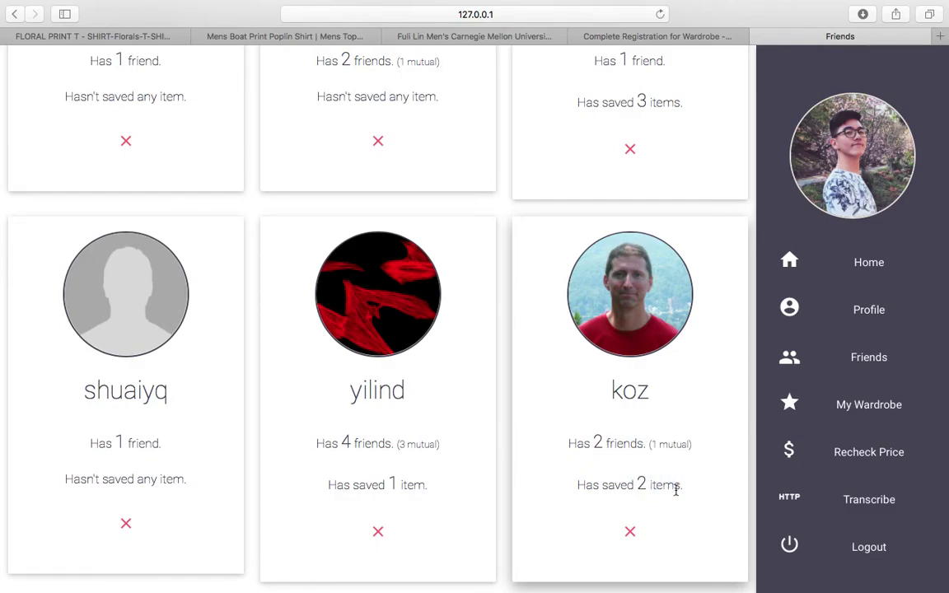
{"action": "left_click", "coordinate": [629, 534]}
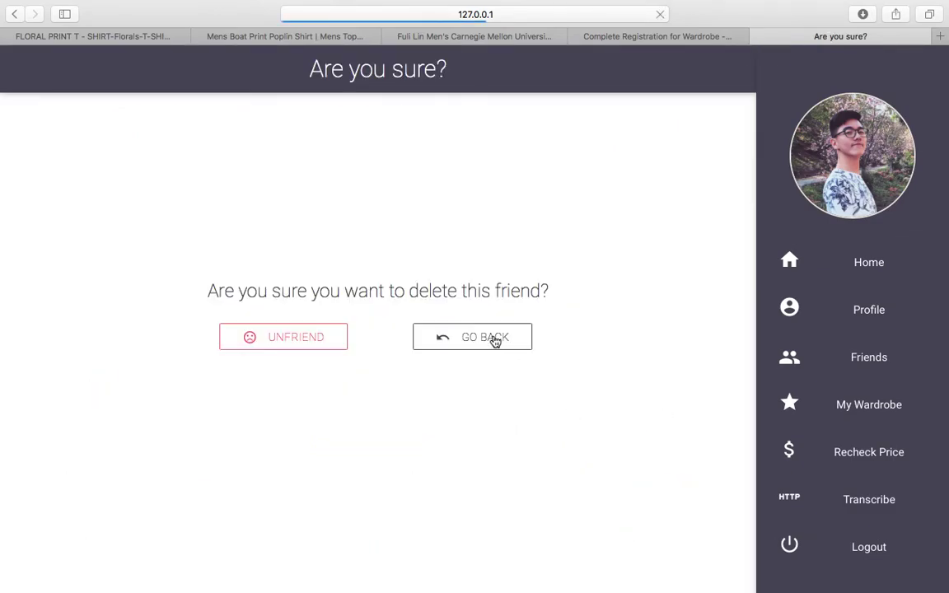
{"action": "left_click", "coordinate": [493, 337]}
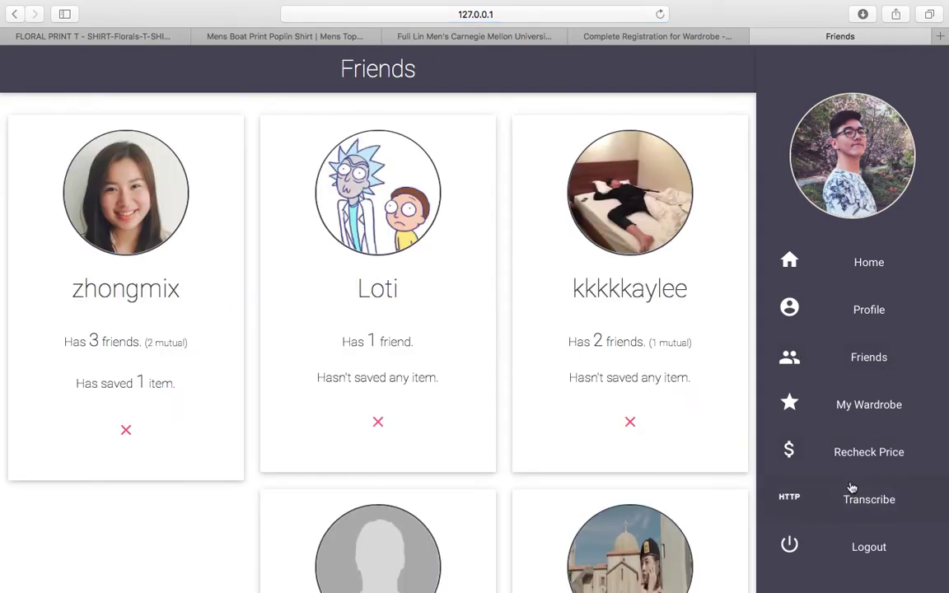
{"action": "left_click", "coordinate": [850, 495]}
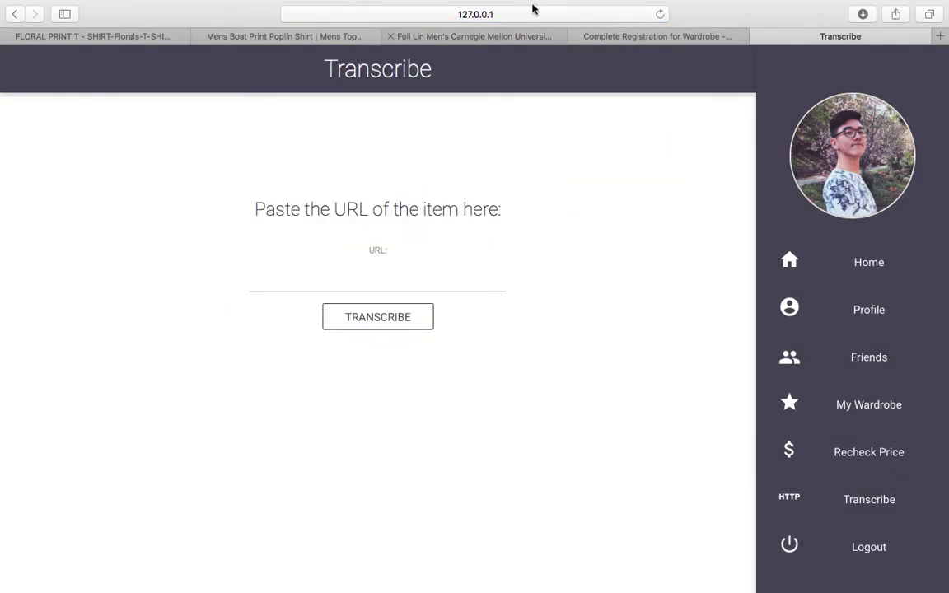
Copy the Amazon hoodie's web address into the Transcribe page's URL field.
{"action": "key", "text": "ctrl+shift+Tab"}
{"action": "key", "text": "ctrl+shift+Tab"}
{"action": "left_click", "coordinate": [532, 10]}
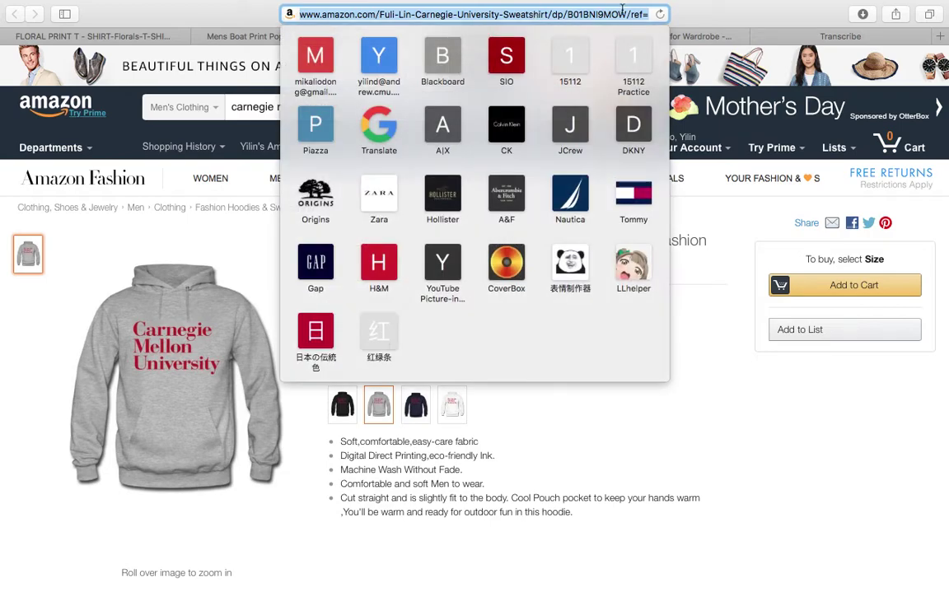
{"action": "left_click", "coordinate": [826, 37]}
{"action": "key", "text": "super+v"}
Transcribe the Carnegie Mellon University hoodie and recommend it to the friend.
{"action": "left_click", "coordinate": [377, 313]}
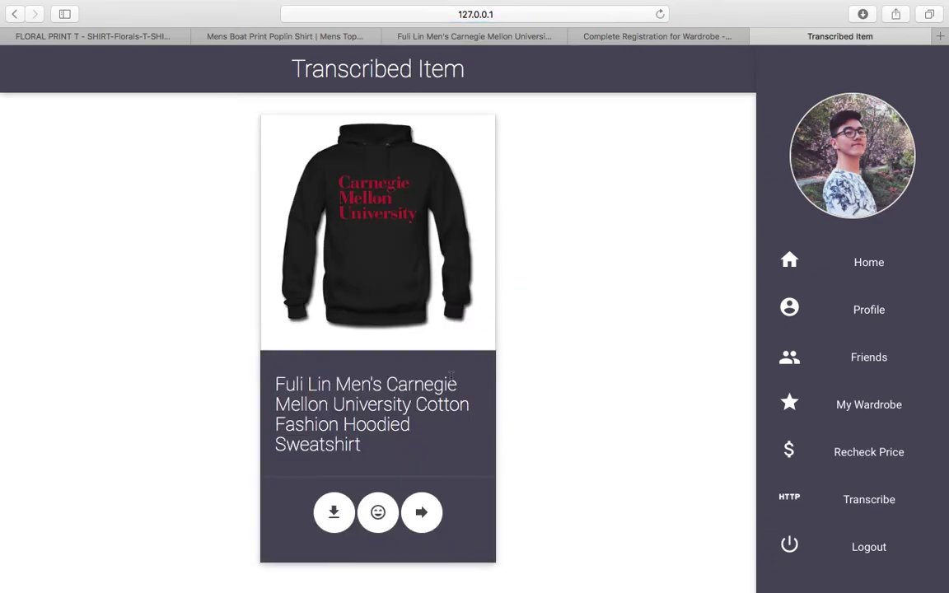
{"action": "left_click", "coordinate": [432, 522]}
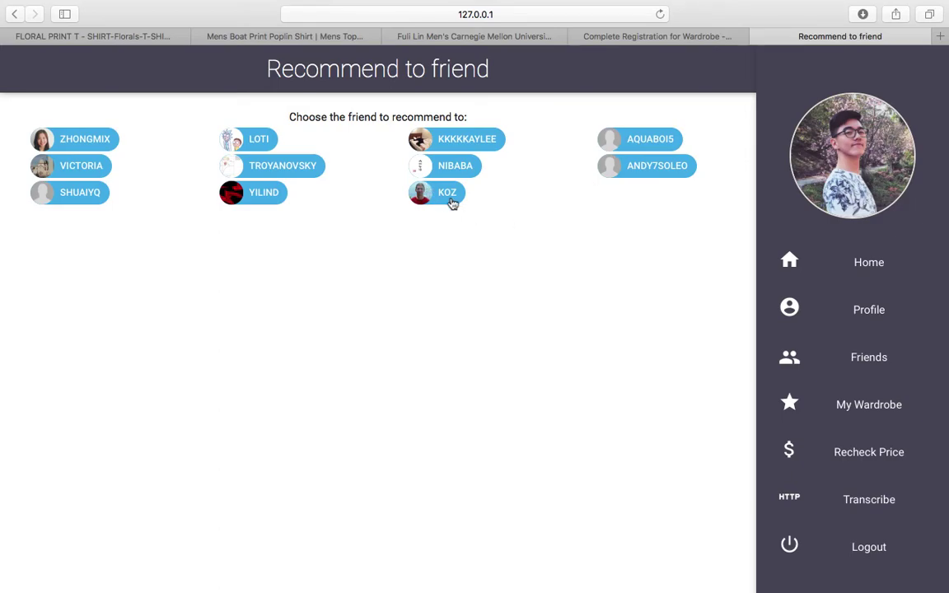
{"action": "left_click", "coordinate": [452, 202]}
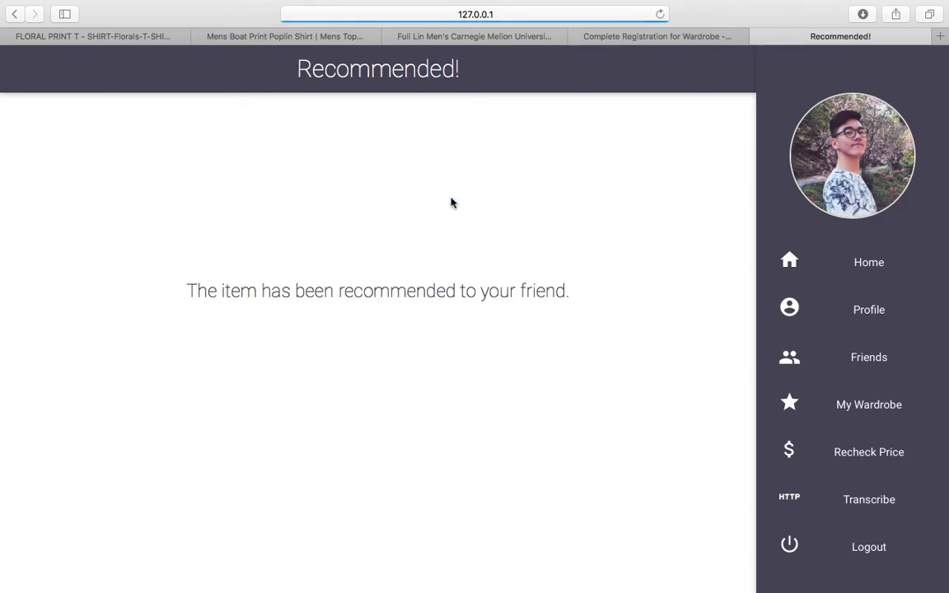
Log out and sign in with the friend's username and password, declining Safari's password save.
{"action": "left_click", "coordinate": [848, 554]}
{"action": "left_click", "coordinate": [865, 73]}
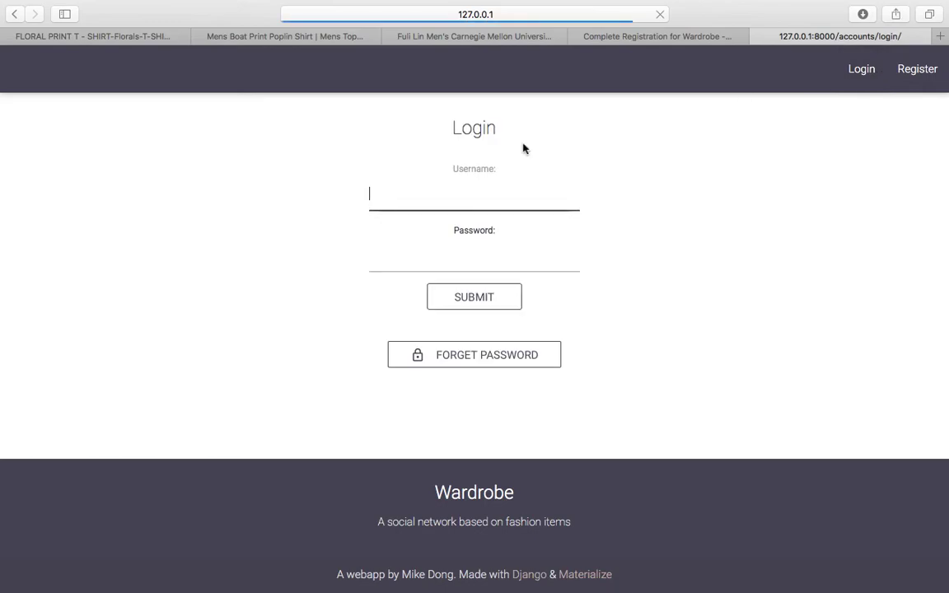
{"action": "type", "text": "koz"}
{"action": "key", "text": "Tab"}
{"action": "type", "text": "k"}
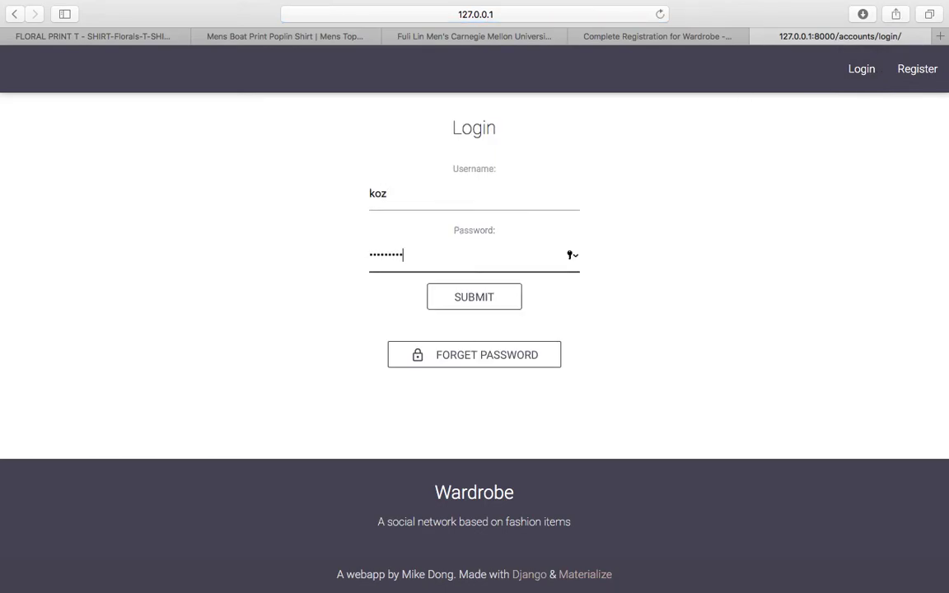
{"action": "key", "text": "Return"}
{"action": "left_click", "coordinate": [537, 120]}
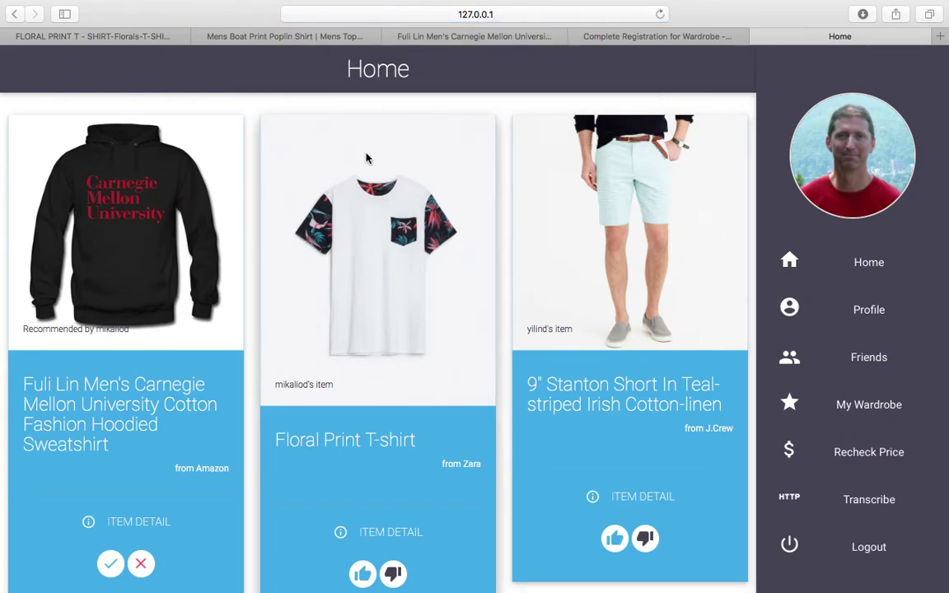
Save the recommended Carnegie Mellon hoodie to the friend's wardrobe.
{"action": "scroll", "coordinate": [379, 148], "scroll_direction": "down", "scroll_amount": 2}
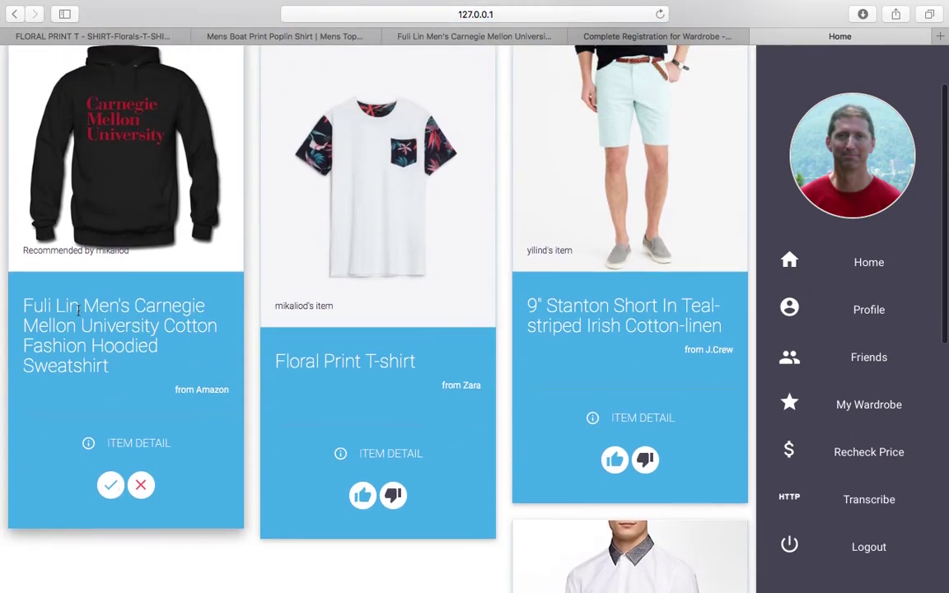
{"action": "scroll", "coordinate": [189, 354], "scroll_direction": "up", "scroll_amount": 2}
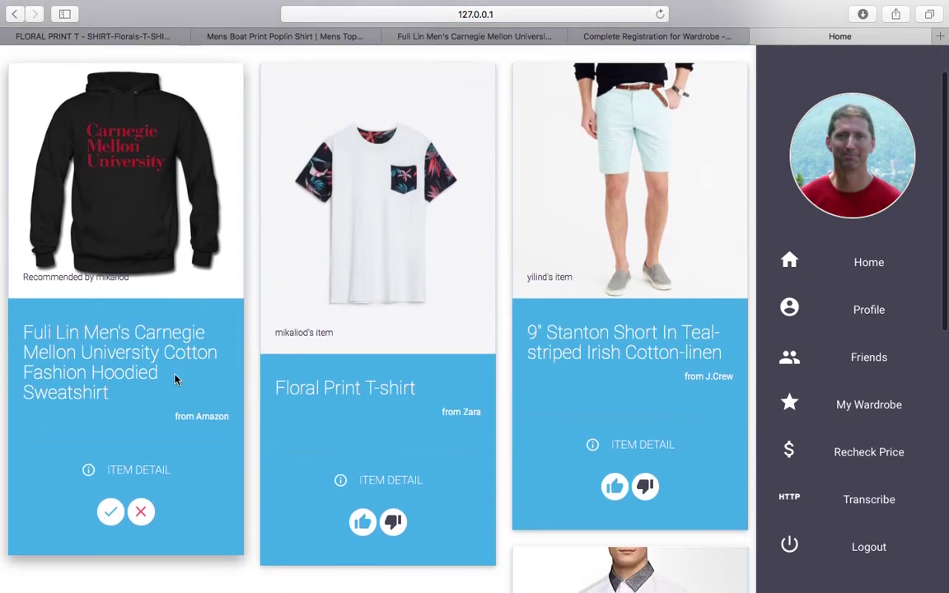
{"action": "left_click", "coordinate": [111, 515]}
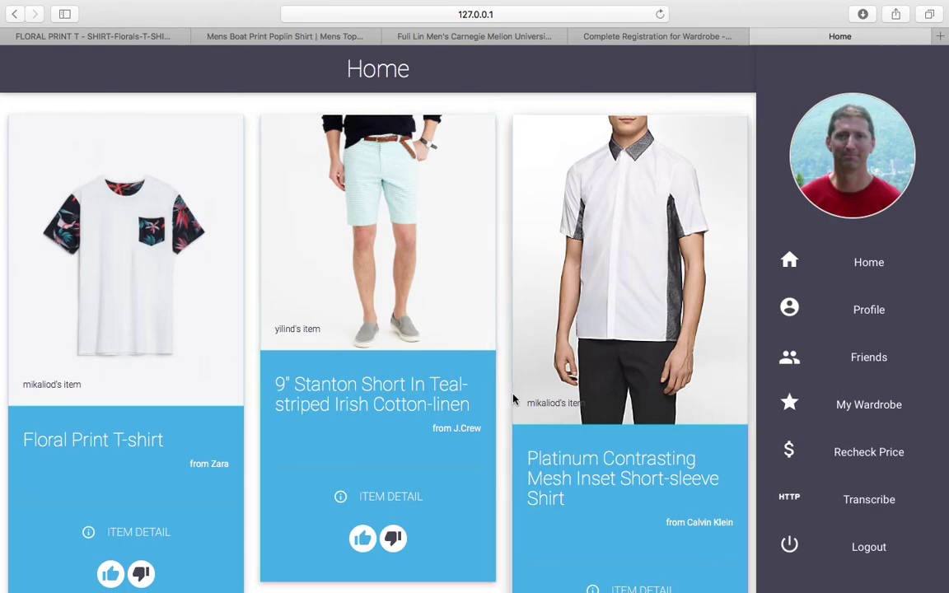
Upvote the Zara Floral Print T-shirt and check the voter avatars on its card.
{"action": "scroll", "coordinate": [504, 386], "scroll_direction": "down", "scroll_amount": 2}
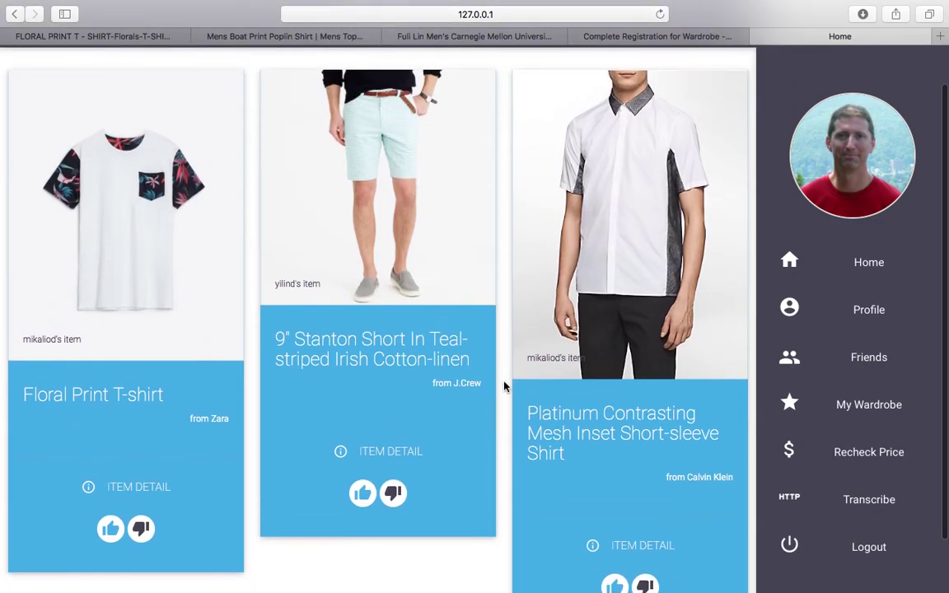
{"action": "scroll", "coordinate": [504, 386], "scroll_direction": "down", "scroll_amount": 1}
{"action": "scroll", "coordinate": [504, 386], "scroll_direction": "up", "scroll_amount": 1}
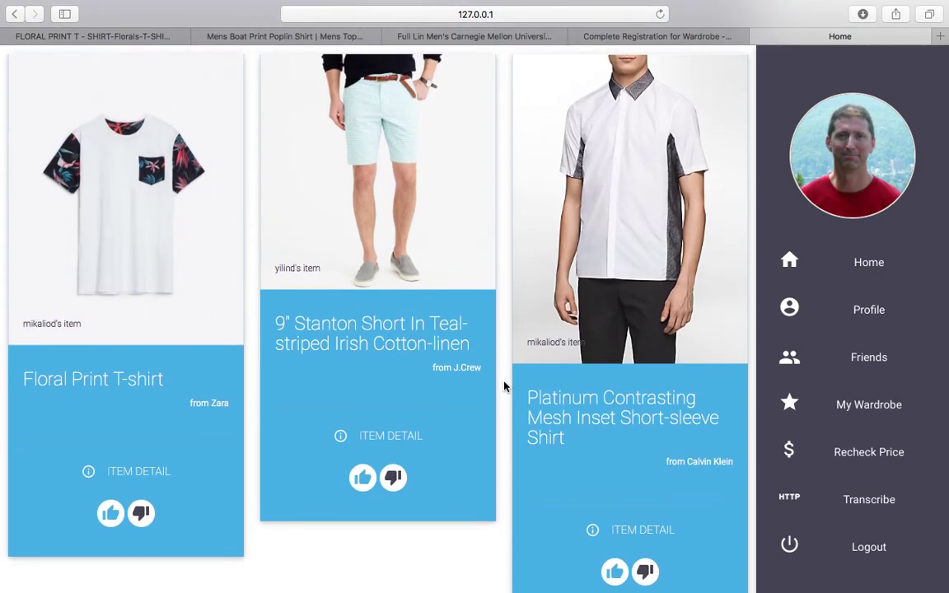
{"action": "scroll", "coordinate": [504, 385], "scroll_direction": "up", "scroll_amount": 1}
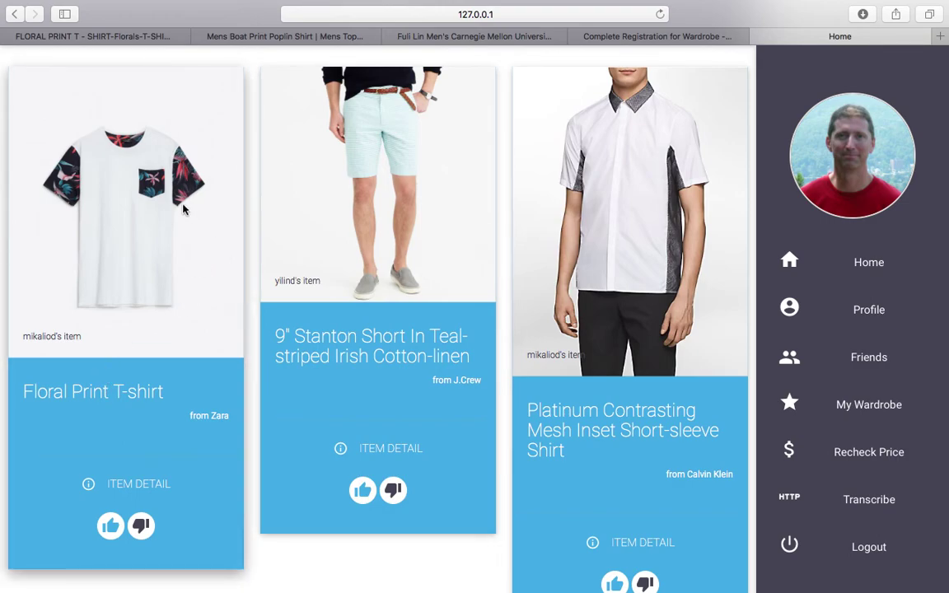
{"action": "left_click", "coordinate": [110, 526]}
{"action": "scroll", "coordinate": [482, 332], "scroll_direction": "down", "scroll_amount": 1}
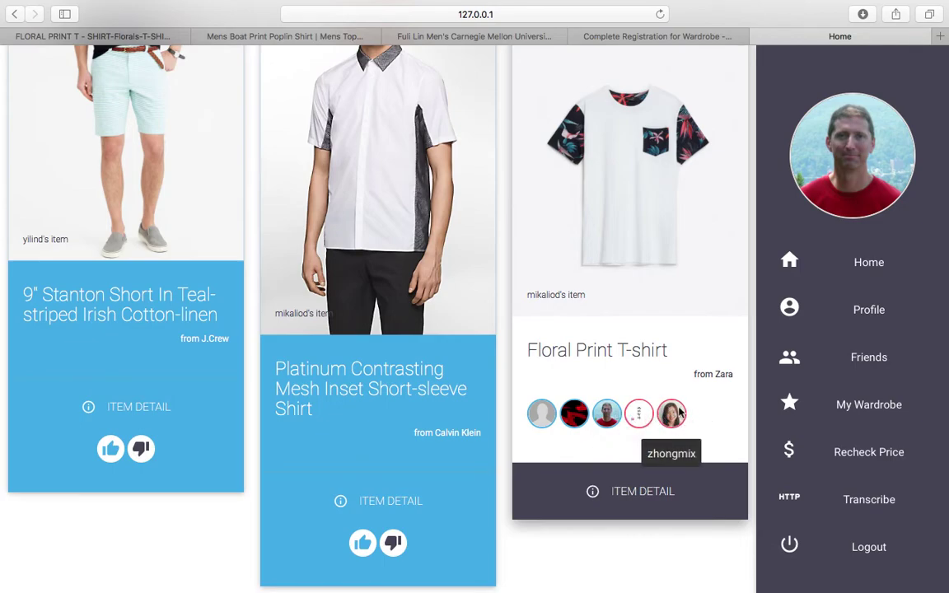
{"action": "scroll", "coordinate": [614, 296], "scroll_direction": "up", "scroll_amount": 3}
{"action": "scroll", "coordinate": [613, 296], "scroll_direction": "down", "scroll_amount": 1}
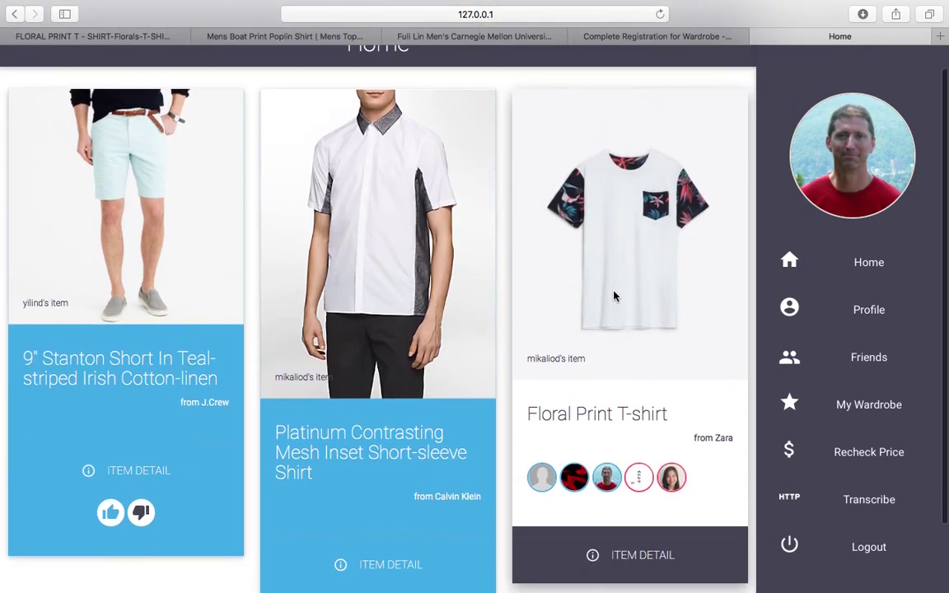
Append -10 to the Zara price return in views.py and save the file.
{"action": "key", "text": "super+Tab"}
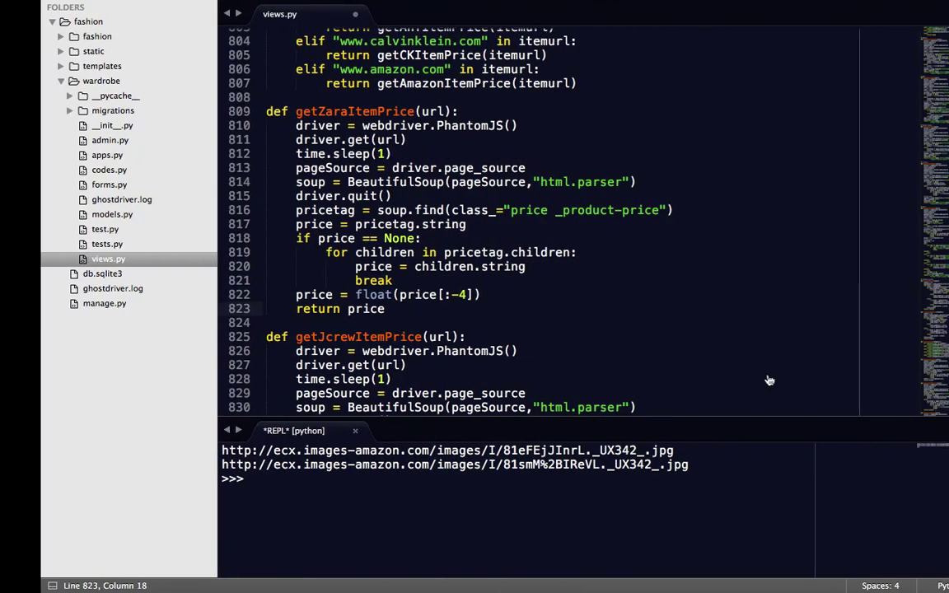
{"action": "type", "text": "-10"}
{"action": "key", "text": "super+s"}
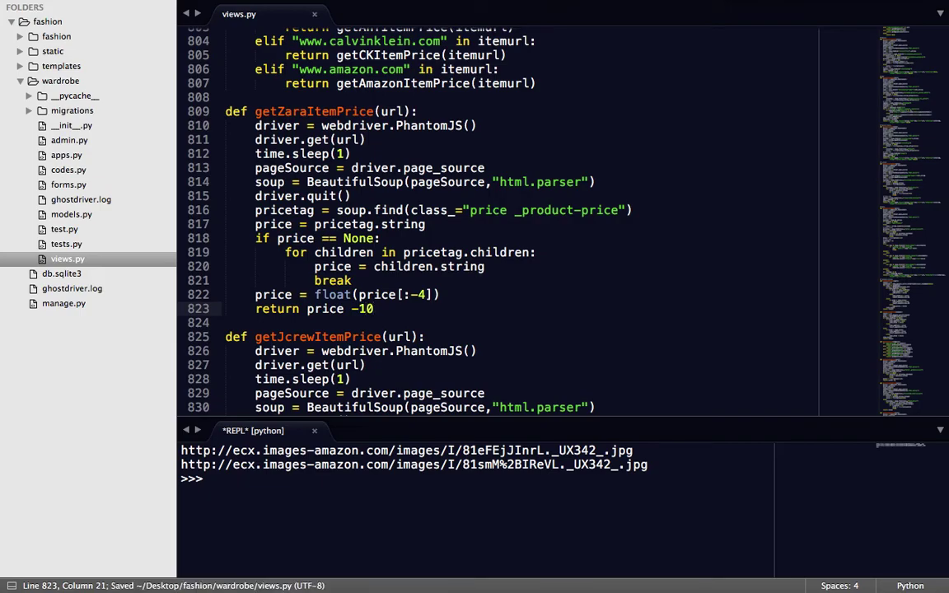
Restart the Django development server in the terminal and go back to Safari.
{"action": "key", "text": "super+Tab"}
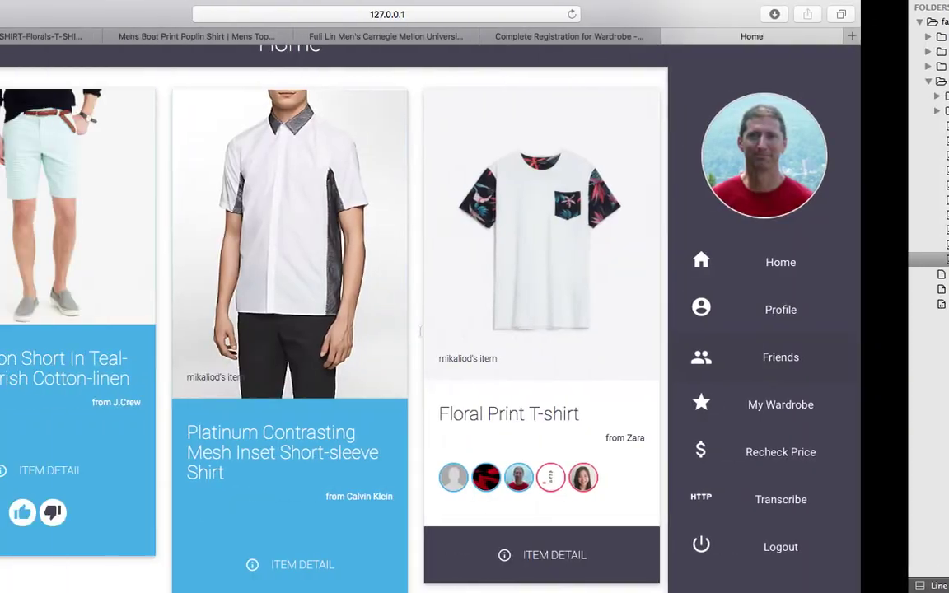
{"action": "key", "text": "super+Tab"}
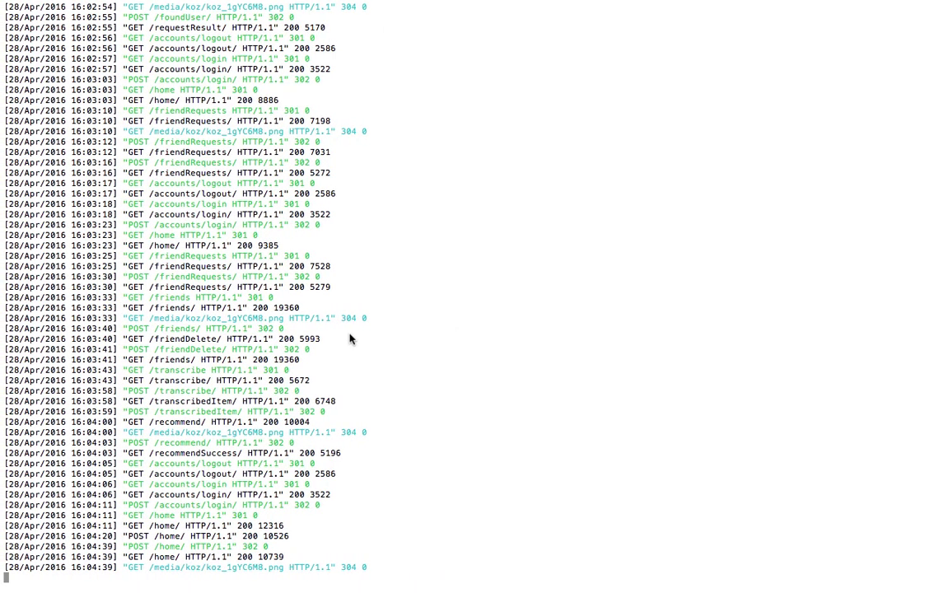
{"action": "key", "text": "ctrl+c"}
{"action": "key", "text": "Up"}
{"action": "key", "text": "Return"}
{"action": "key", "text": "super+Tab"}
{"action": "key", "text": "super+Tab"}
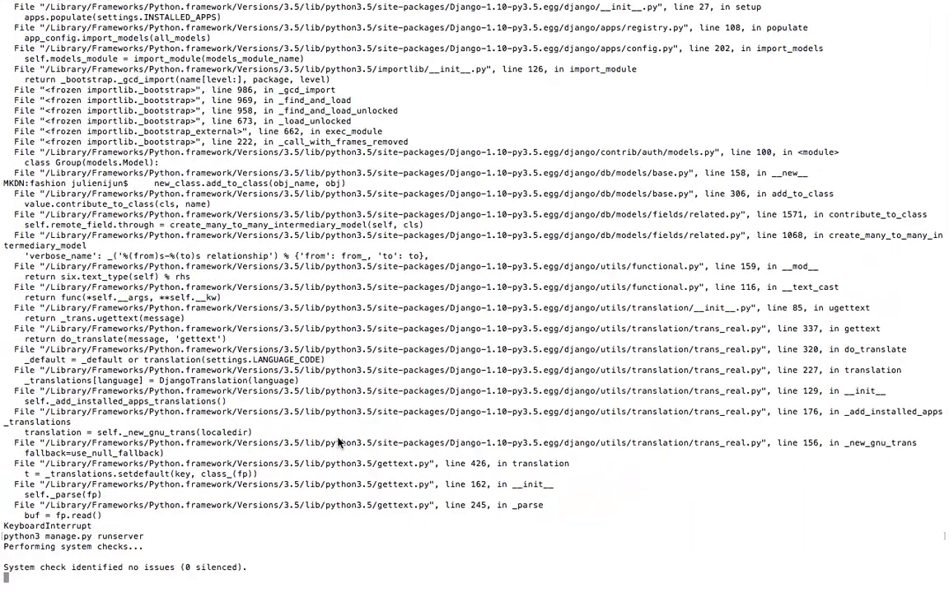
{"action": "key", "text": "super+Tab"}
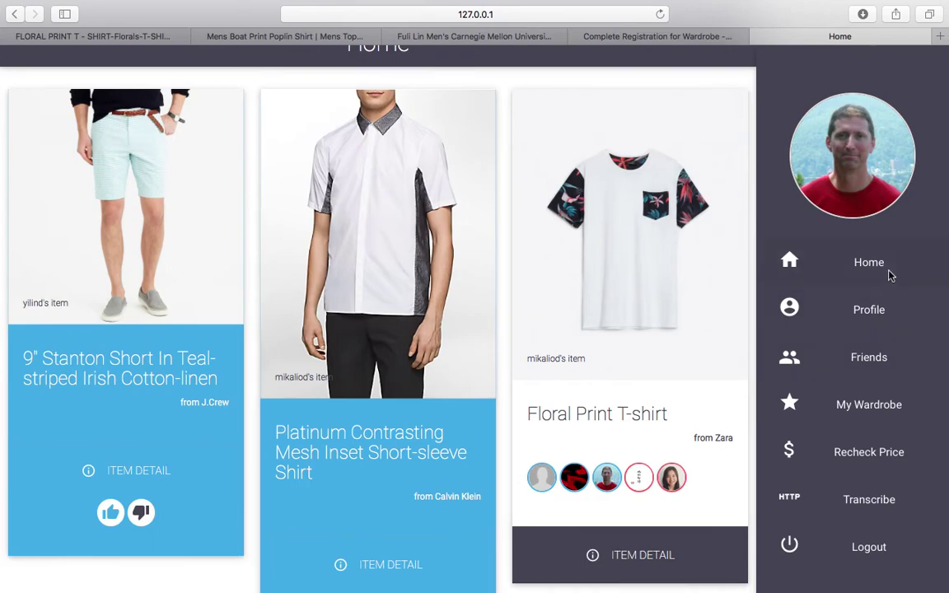
Reload Home, open My Wardrobe and allow Python's incoming network connections.
{"action": "left_click", "coordinate": [890, 276]}
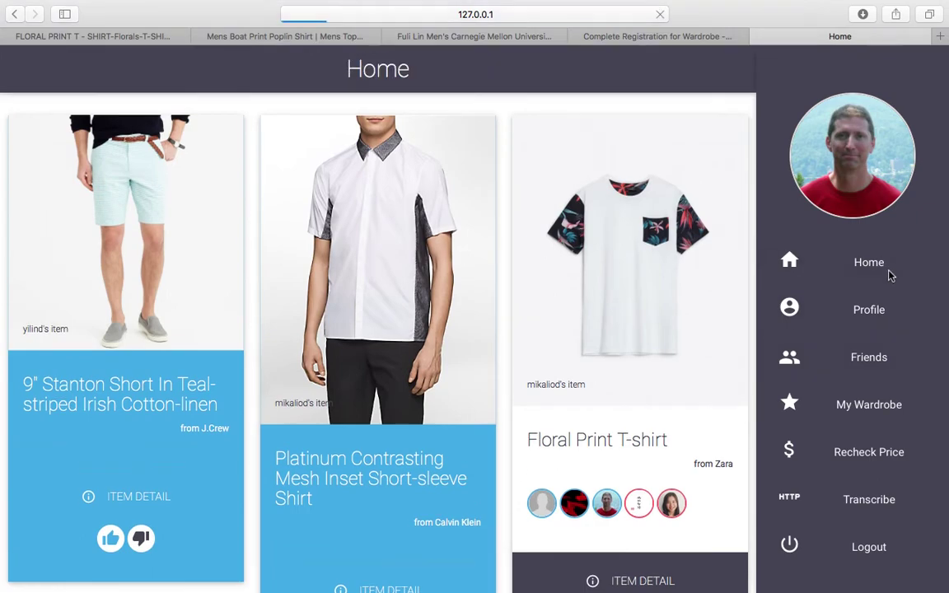
{"action": "left_click", "coordinate": [874, 410]}
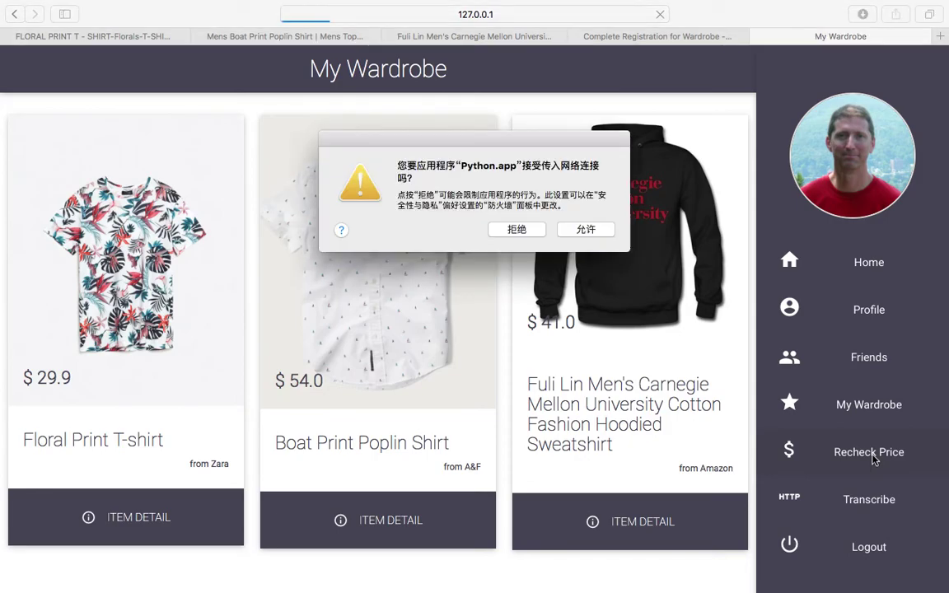
{"action": "left_click", "coordinate": [585, 230]}
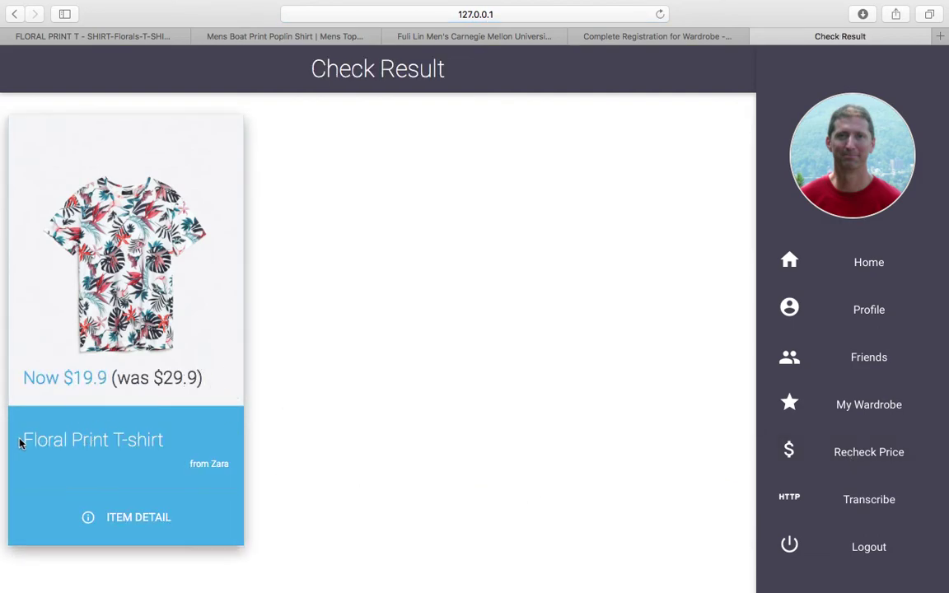
View the Floral Print T-shirt's detail page and its Zara listing, then return Home.
{"action": "left_click_drag", "start_coordinate": [20, 443], "coordinate": [95, 441]}
{"action": "left_click", "coordinate": [871, 408]}
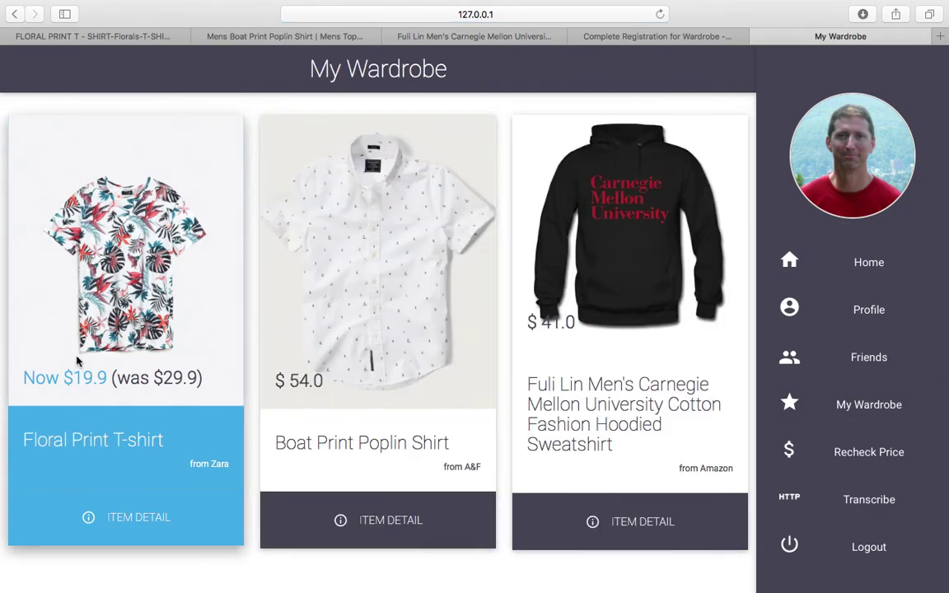
{"action": "left_click", "coordinate": [105, 527]}
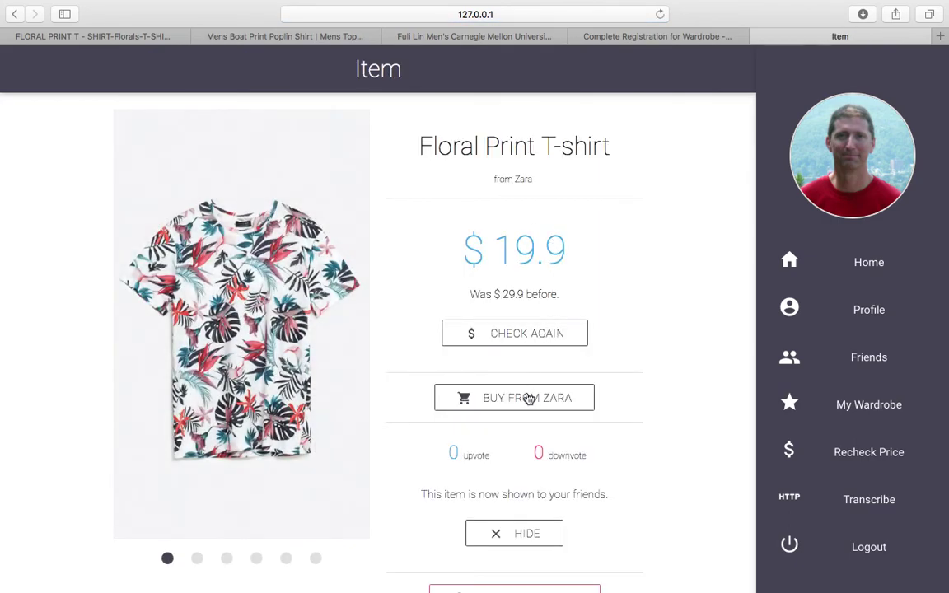
{"action": "left_click", "coordinate": [519, 397]}
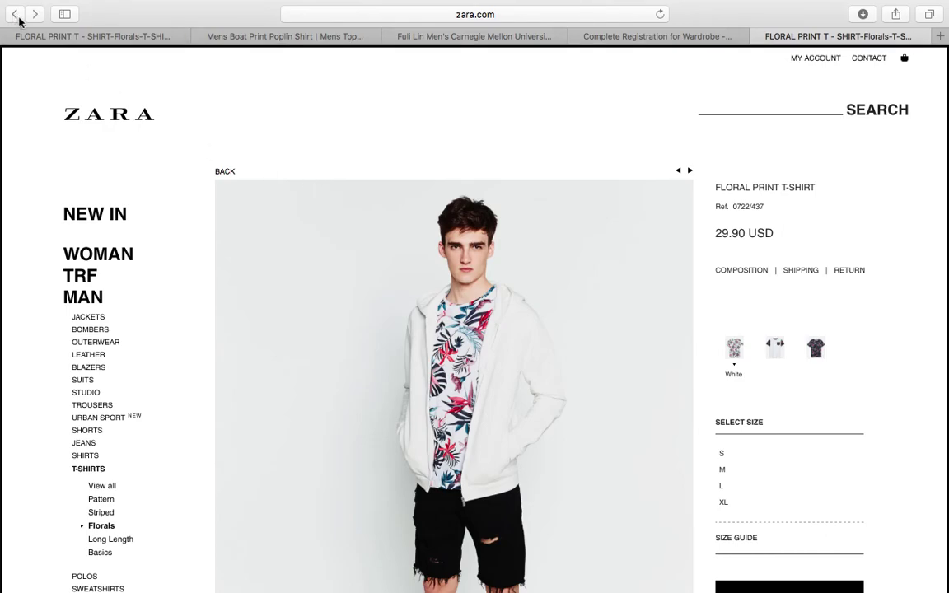
{"action": "left_click", "coordinate": [17, 15]}
{"action": "left_click", "coordinate": [840, 282]}
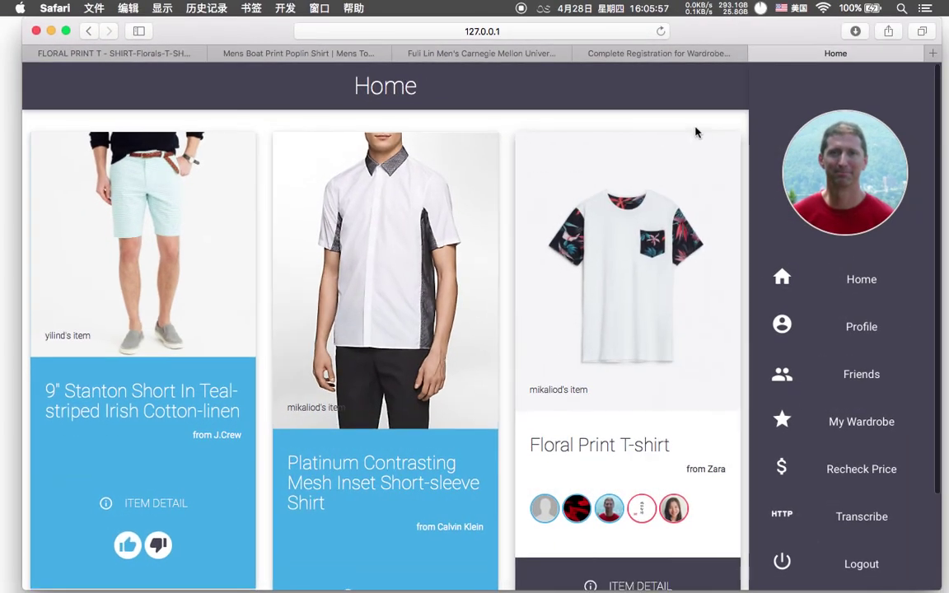
Narrow Safari to phone width, centre it, and try the navigation drawer.
{"action": "left_click_drag", "start_coordinate": [941, 133], "coordinate": [188, 143]}
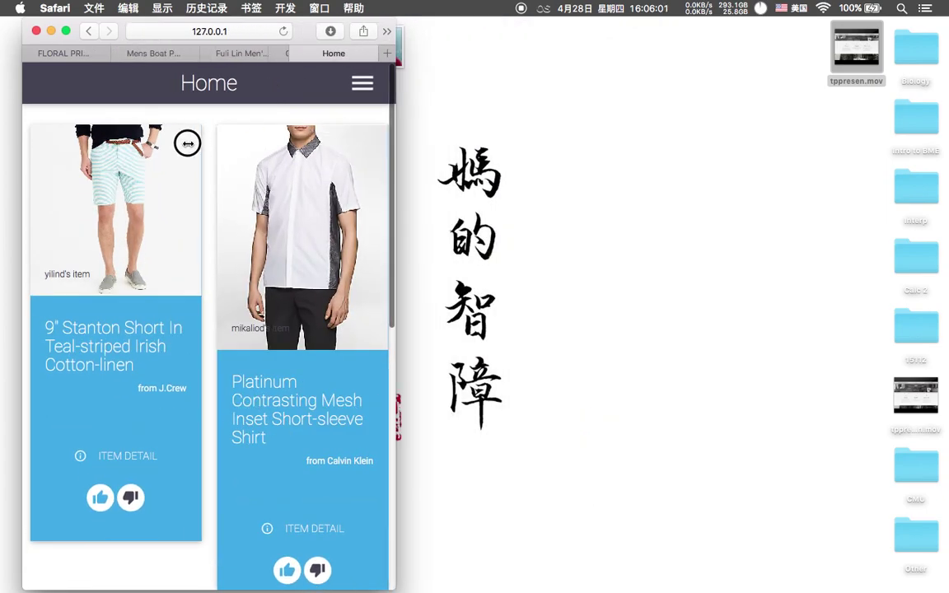
{"action": "left_click_drag", "start_coordinate": [276, 30], "coordinate": [491, 30]}
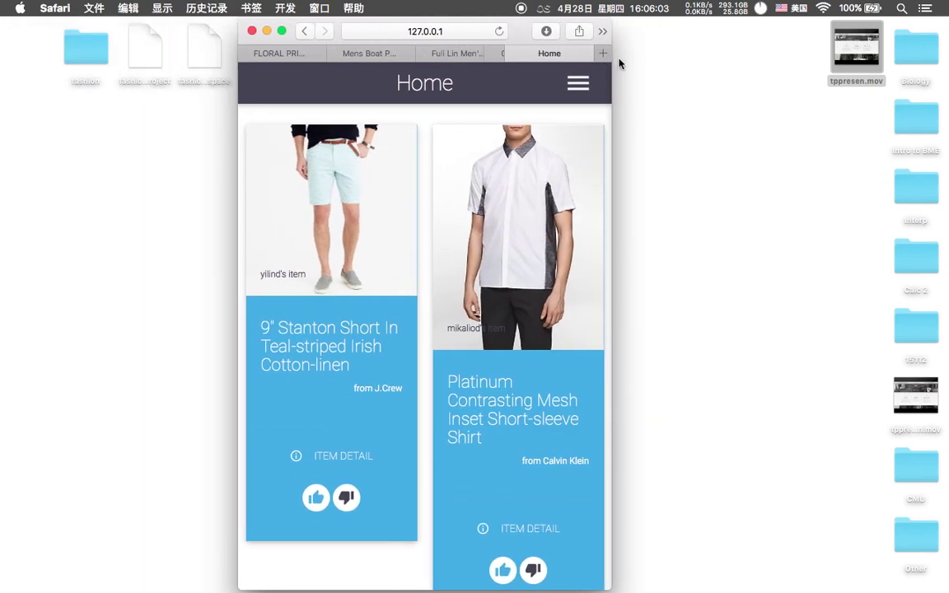
{"action": "left_click", "coordinate": [579, 83]}
{"action": "left_click", "coordinate": [398, 100]}
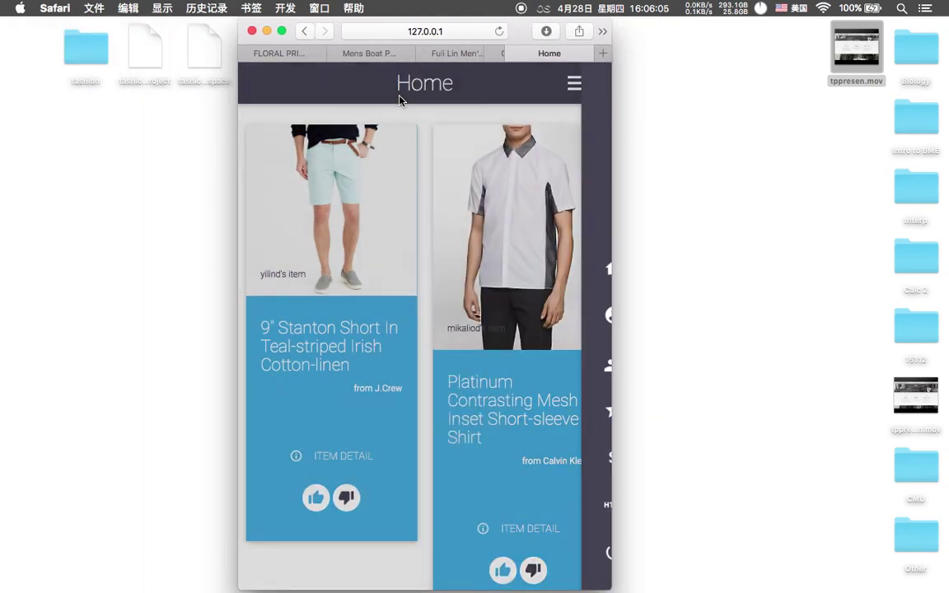
{"action": "scroll", "coordinate": [557, 150], "scroll_direction": "down", "scroll_amount": 15}
{"action": "scroll", "coordinate": [558, 150], "scroll_direction": "up", "scroll_amount": 15}
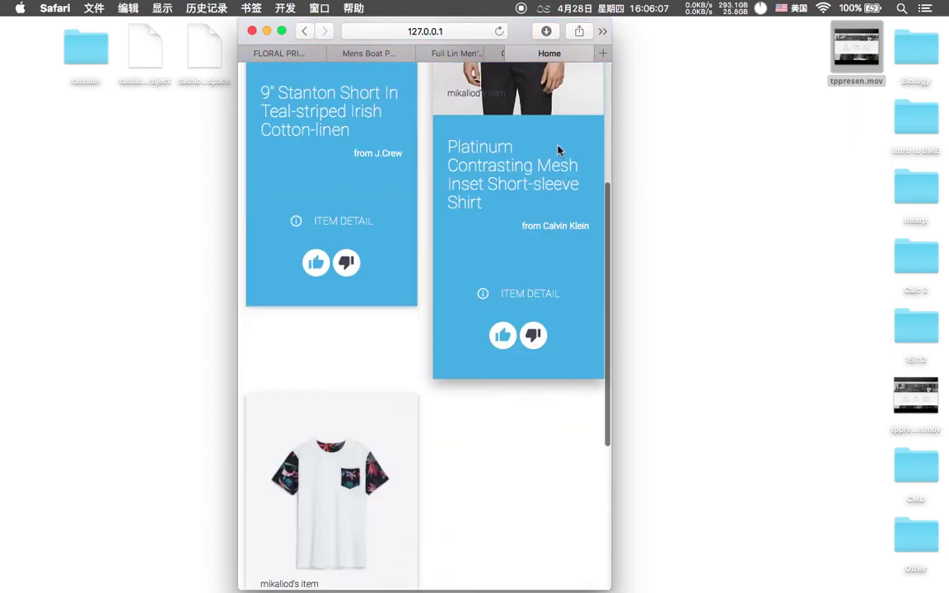
Reopen the navigation drawer and toggle the Friends submenu open and closed.
{"action": "left_click", "coordinate": [579, 84]}
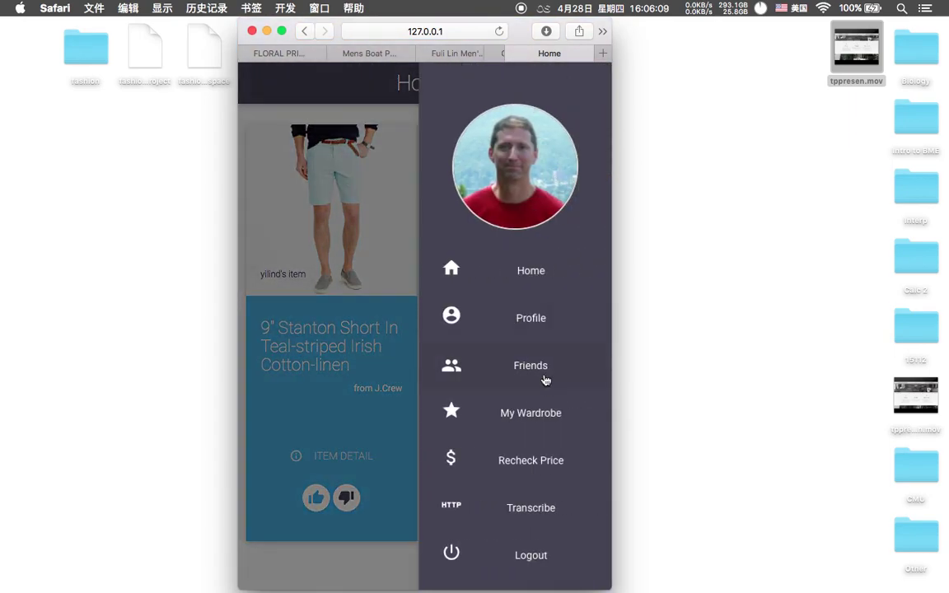
{"action": "left_click", "coordinate": [545, 380]}
{"action": "left_click", "coordinate": [538, 381]}
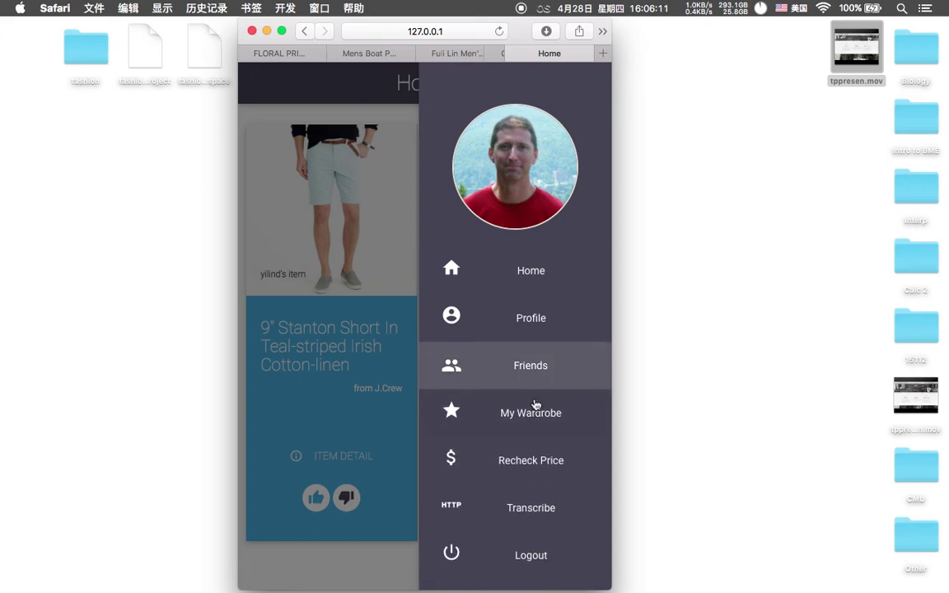